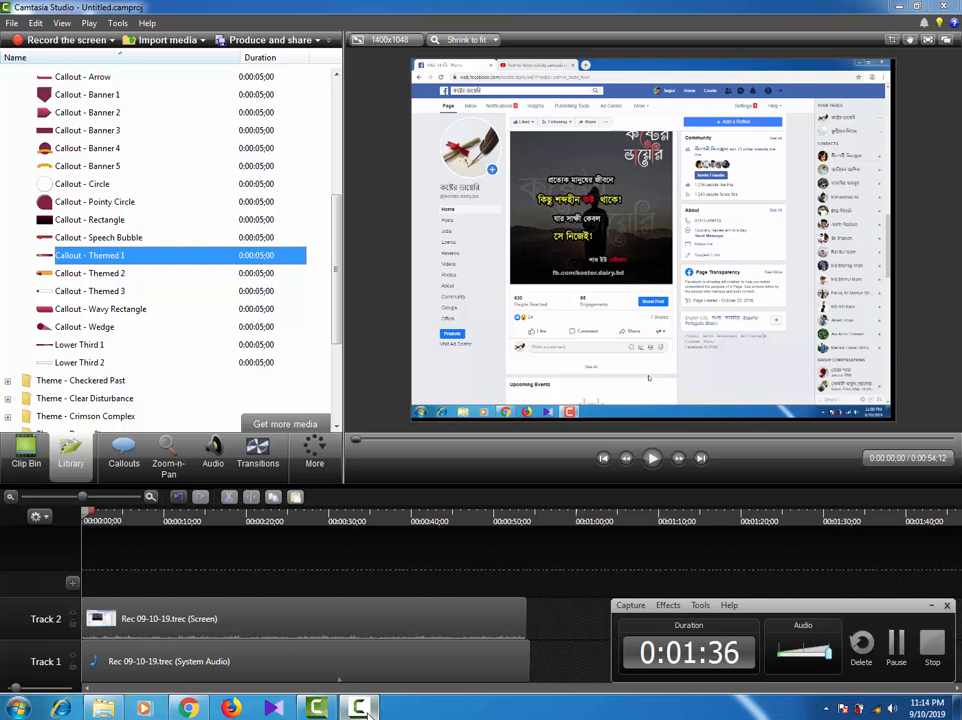
Add the Callout - Themed 2 asset from the Library to the timeline at the playhead.
left_click(34, 463)
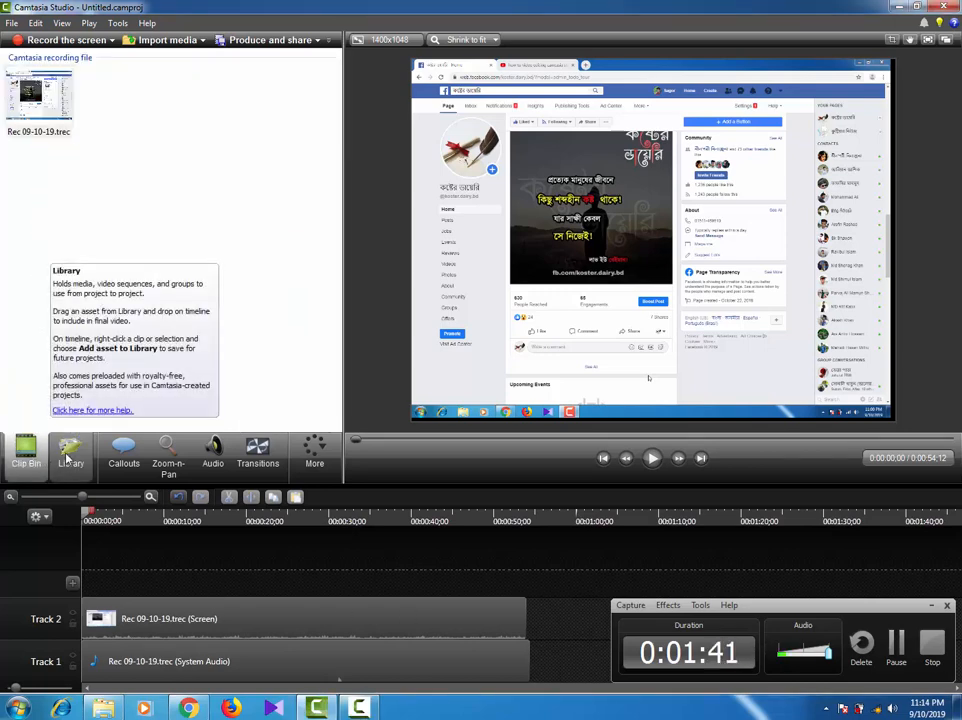
left_click(68, 458)
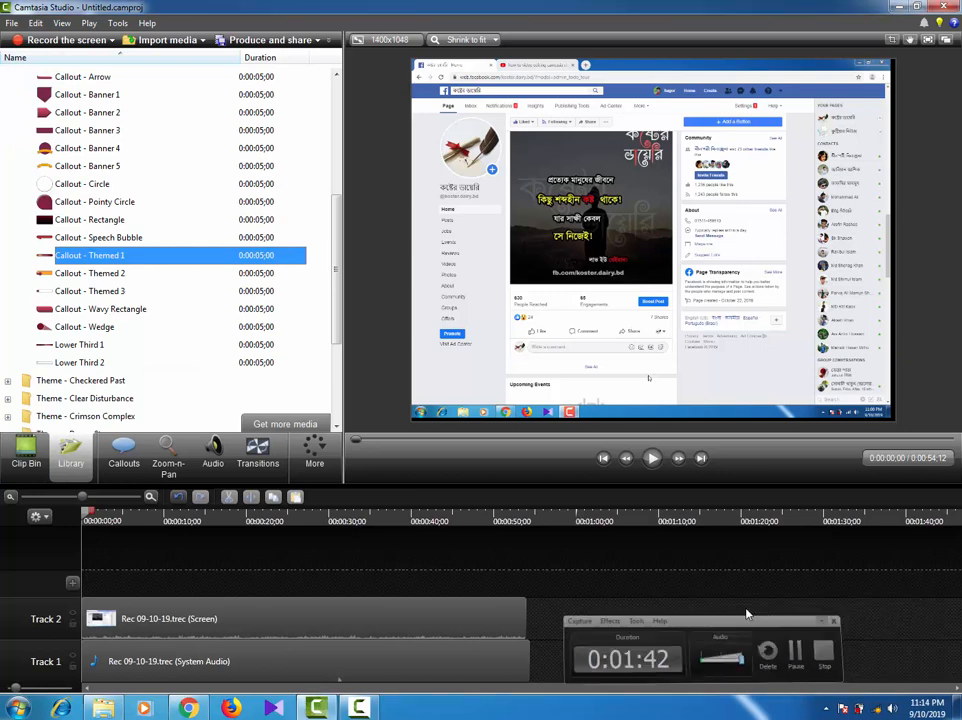
left_click(83, 276)
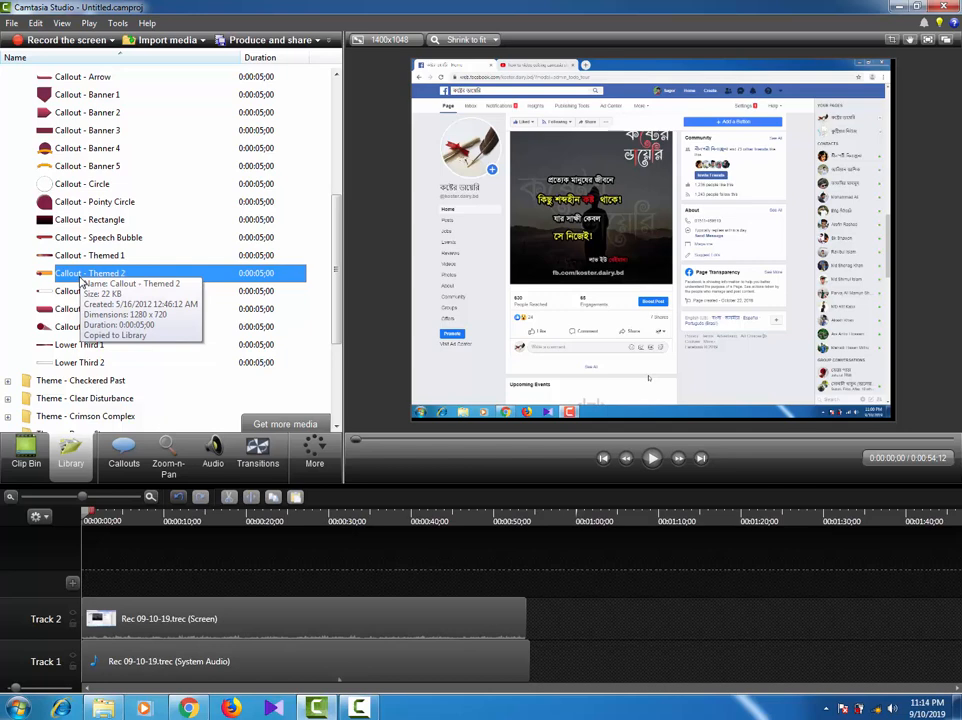
double_click(82, 279)
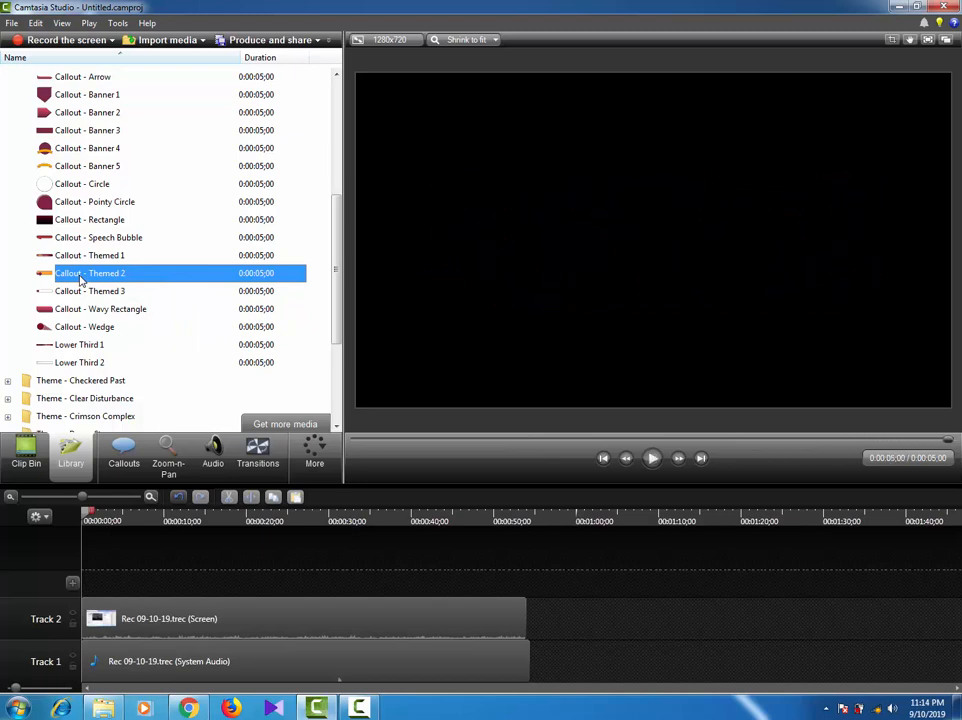
right_click(95, 280)
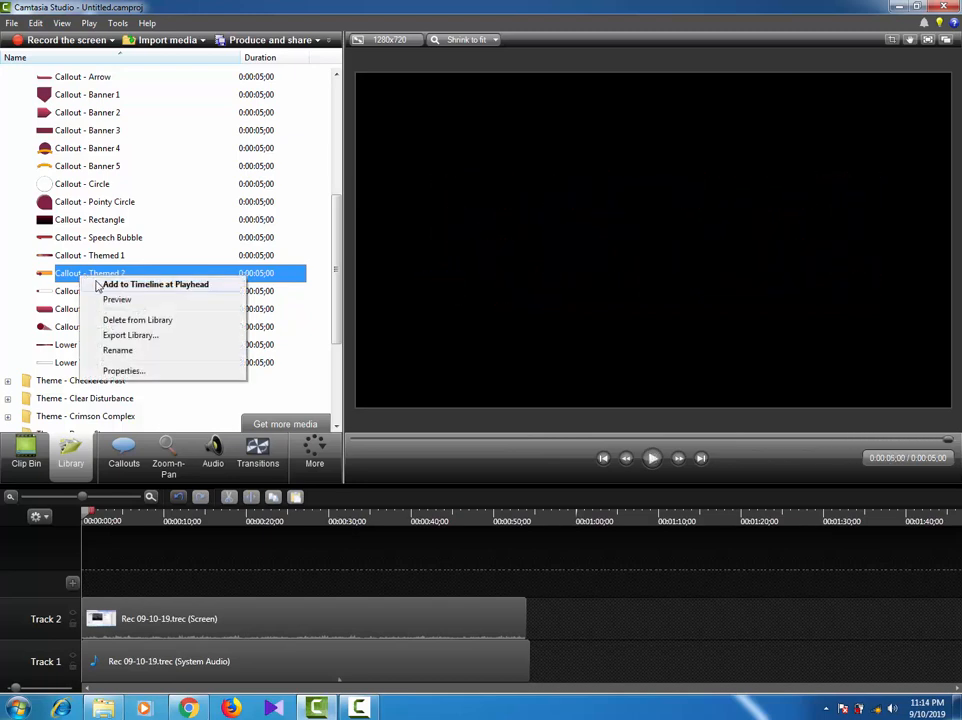
left_click(100, 285)
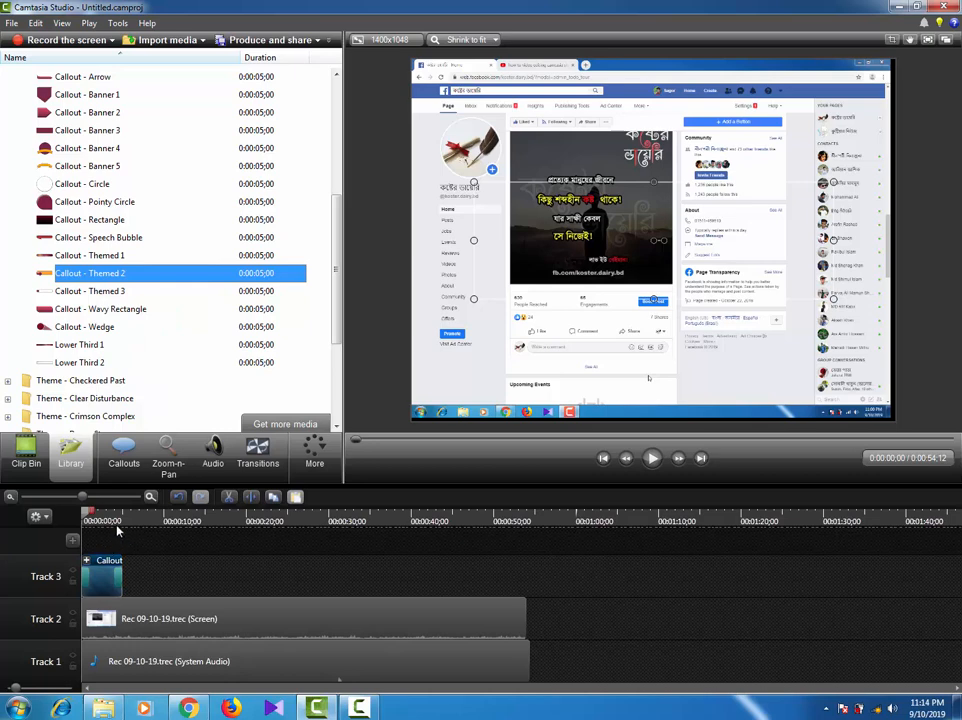
Show the callout at the 1-second mark, then shrink it and place it in the lower-left corner of the video frame.
left_click(91, 513)
mouse_move(91, 515)
left_mouse_down()
mouse_move(102, 517)
mouse_move(75, 523)
mouse_move(89, 527)
left_mouse_up()
left_click(551, 260)
left_click_drag(551, 260, 509, 352)
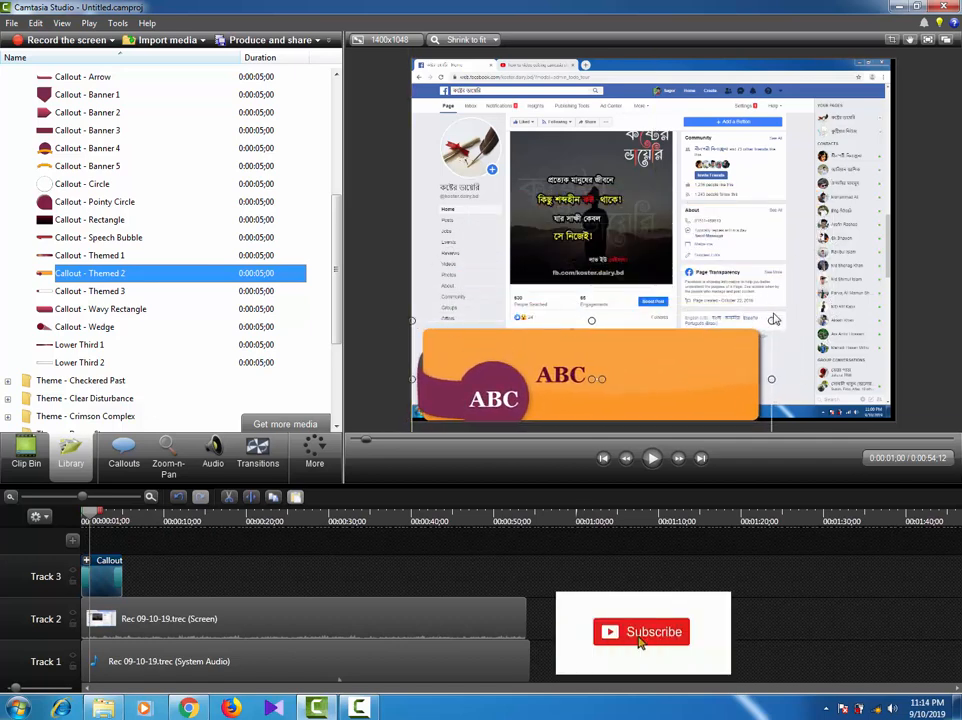
left_click_drag(773, 320, 572, 386)
left_click_drag(515, 401, 516, 393)
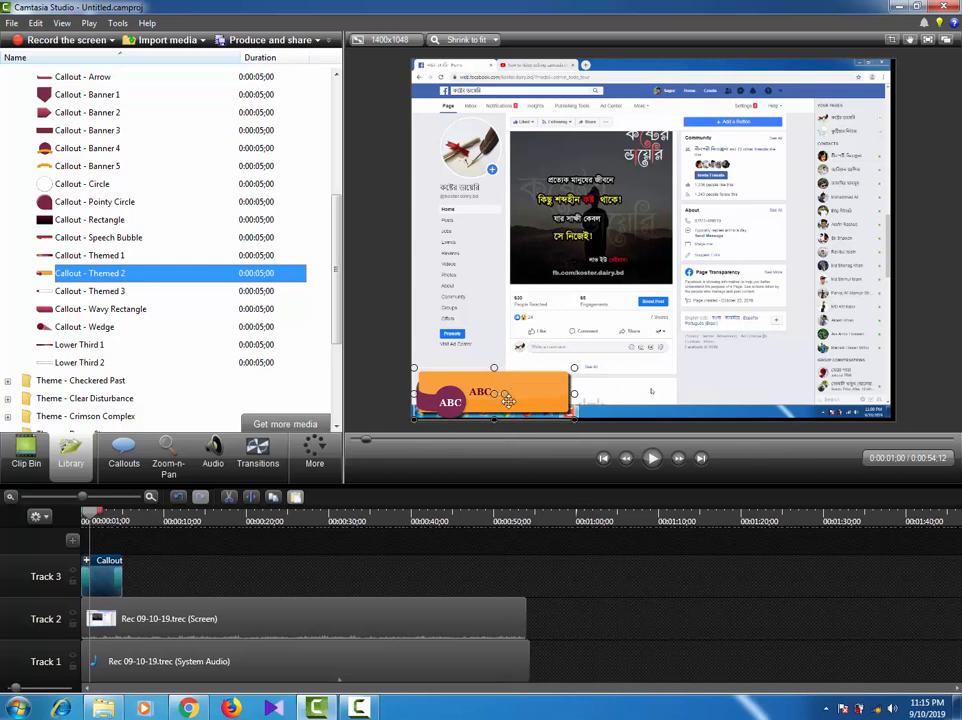
left_click_drag(512, 400, 509, 400)
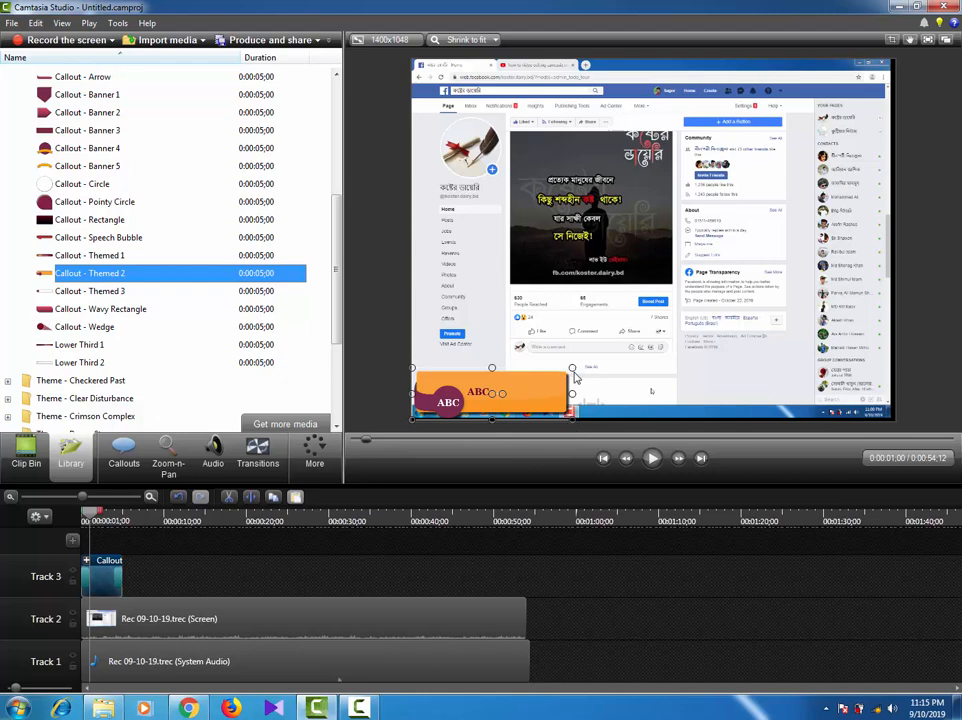
left_click_drag(571, 368, 568, 369)
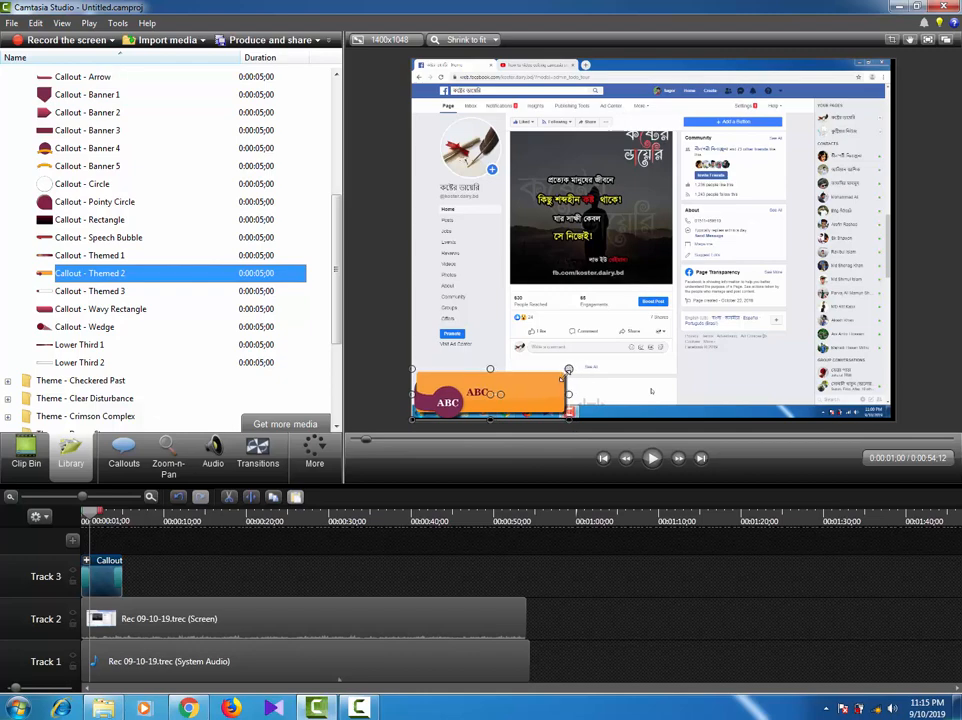
Scrub from the recording's end back to its first second to check the resized callout on the video.
left_click(513, 524)
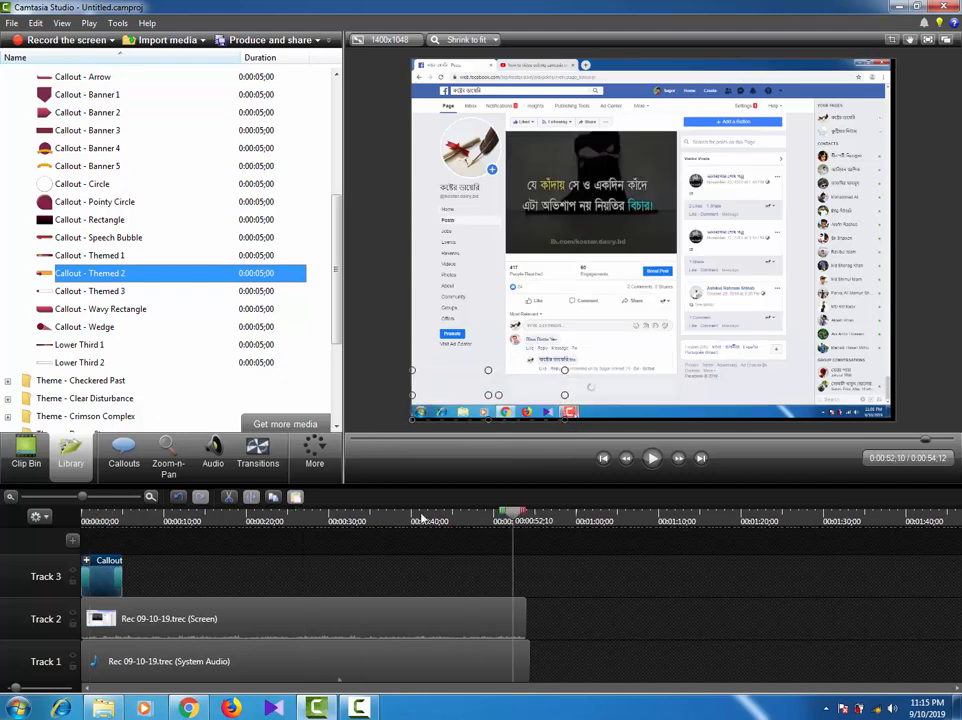
left_click(88, 521)
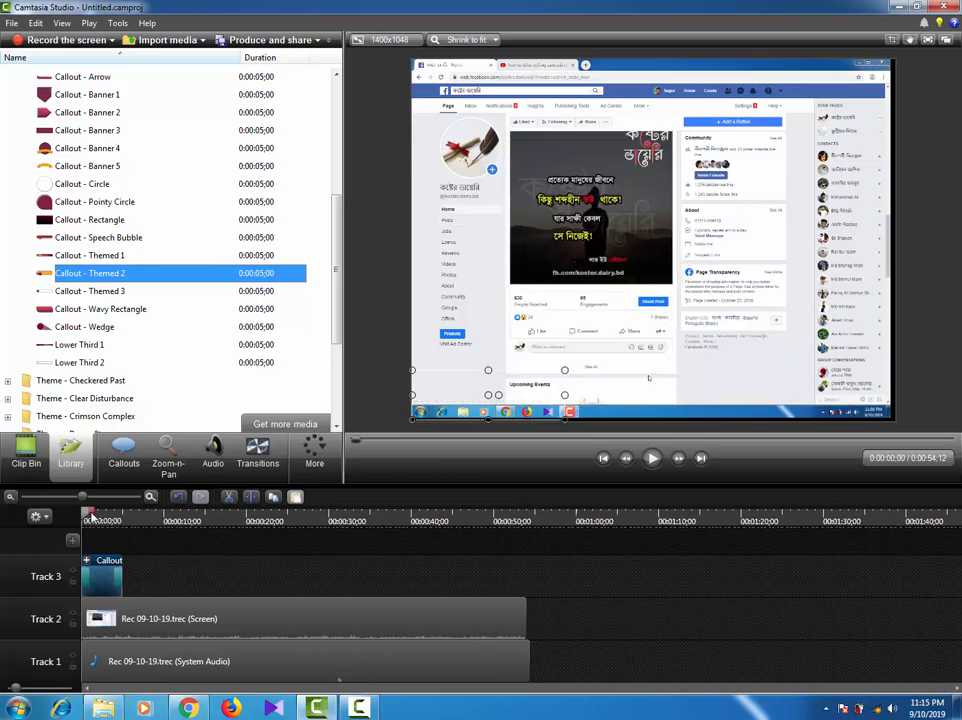
left_click_drag(90, 514, 100, 516)
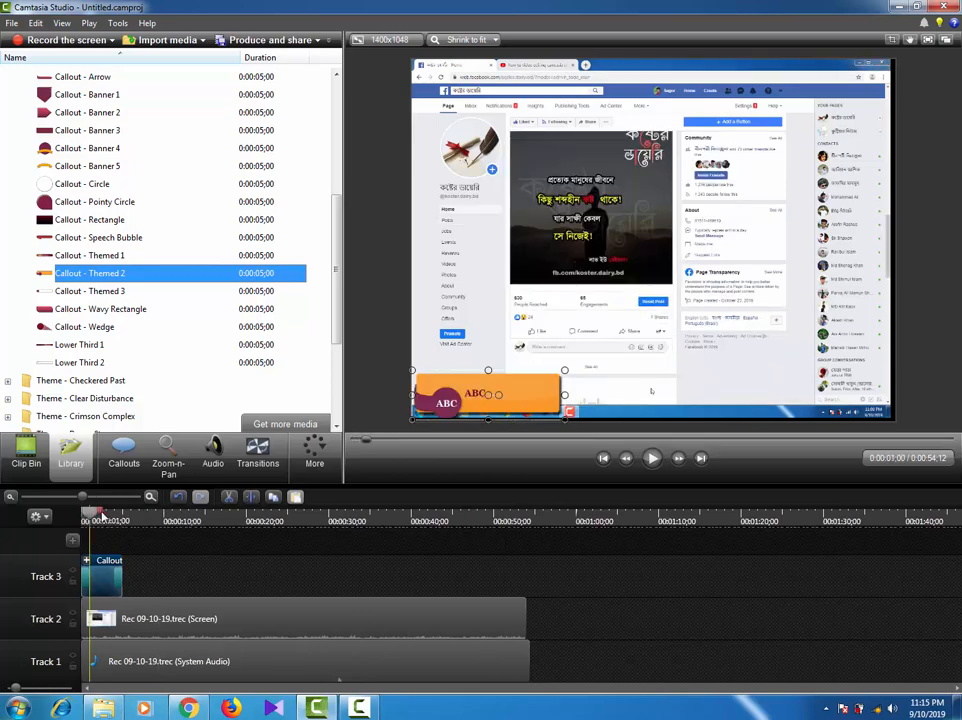
left_click(391, 556)
left_click(469, 395)
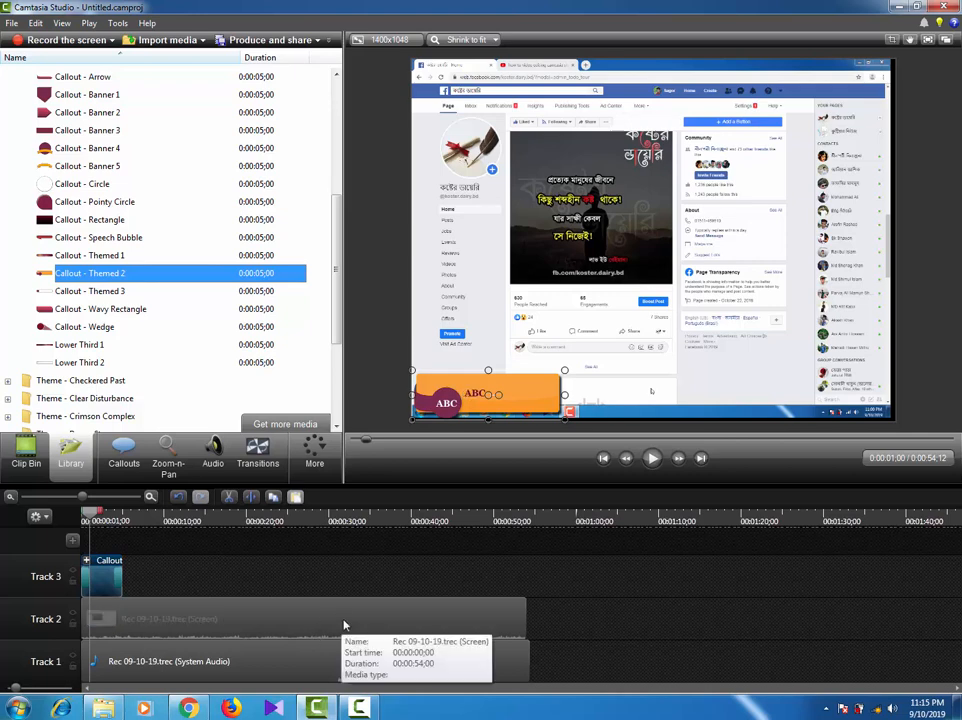
left_click(395, 582)
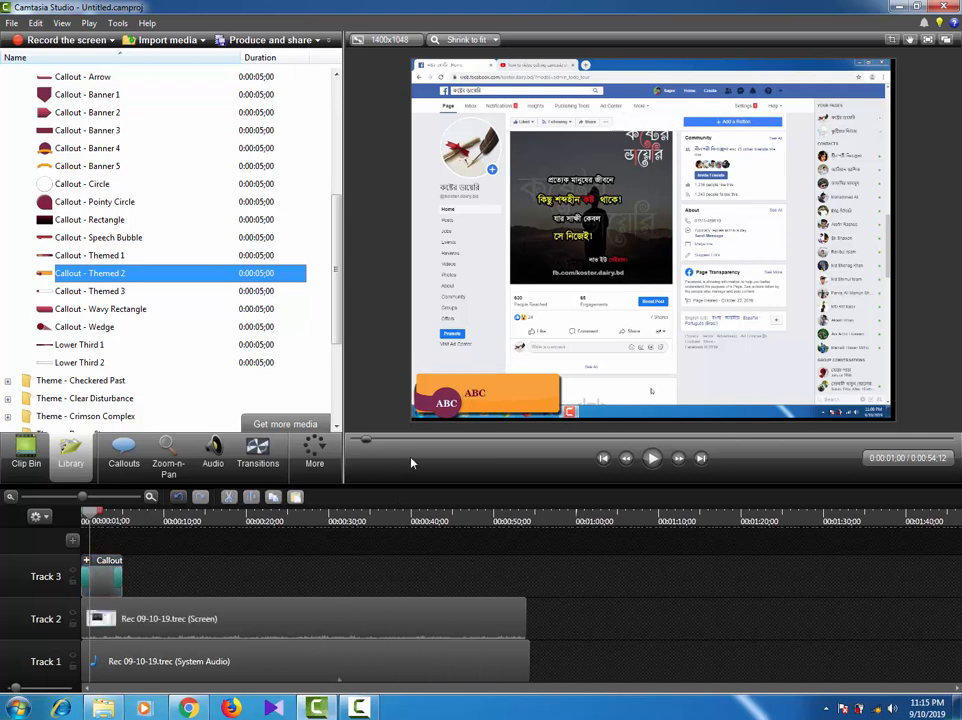
Replace the placeholder text in the callout's purple circle with "Shagor Tech Bd".
left_click(447, 407)
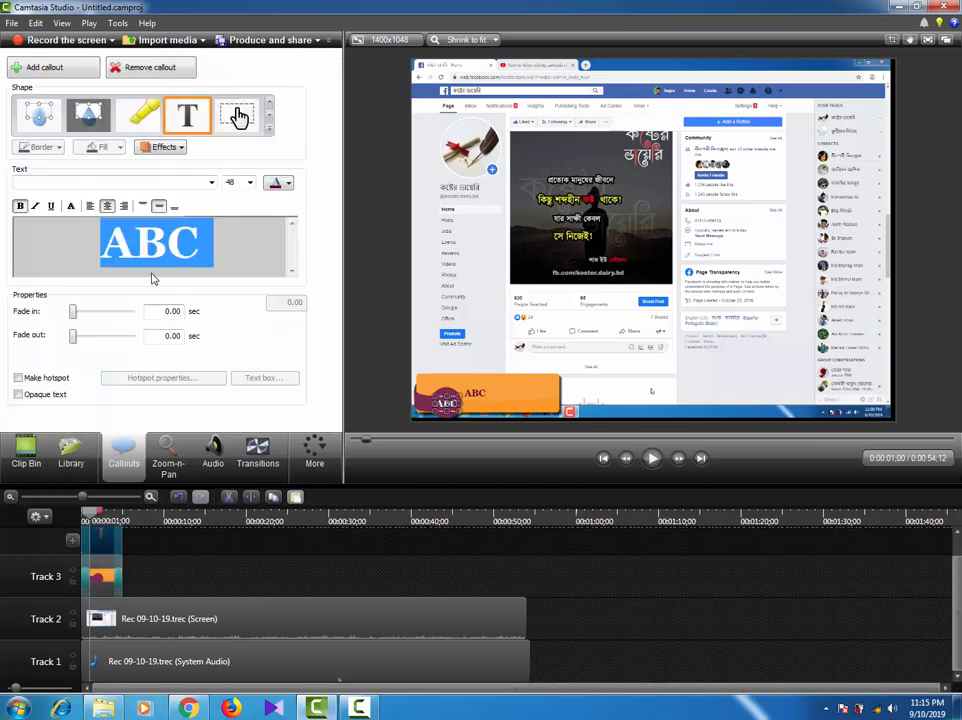
key("BackSpace")
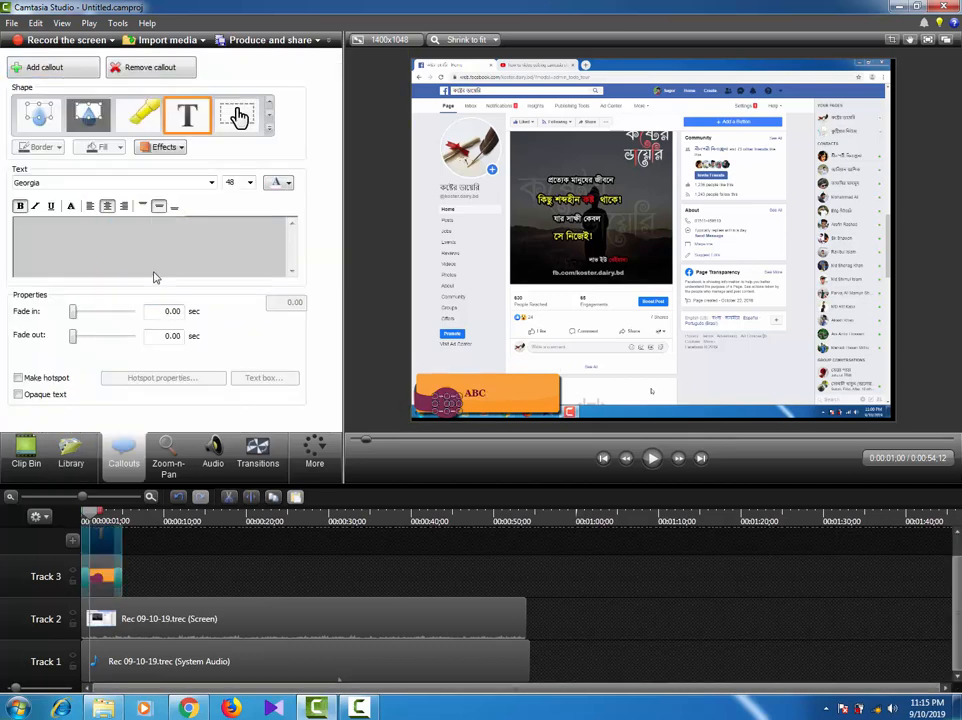
type("Shag")
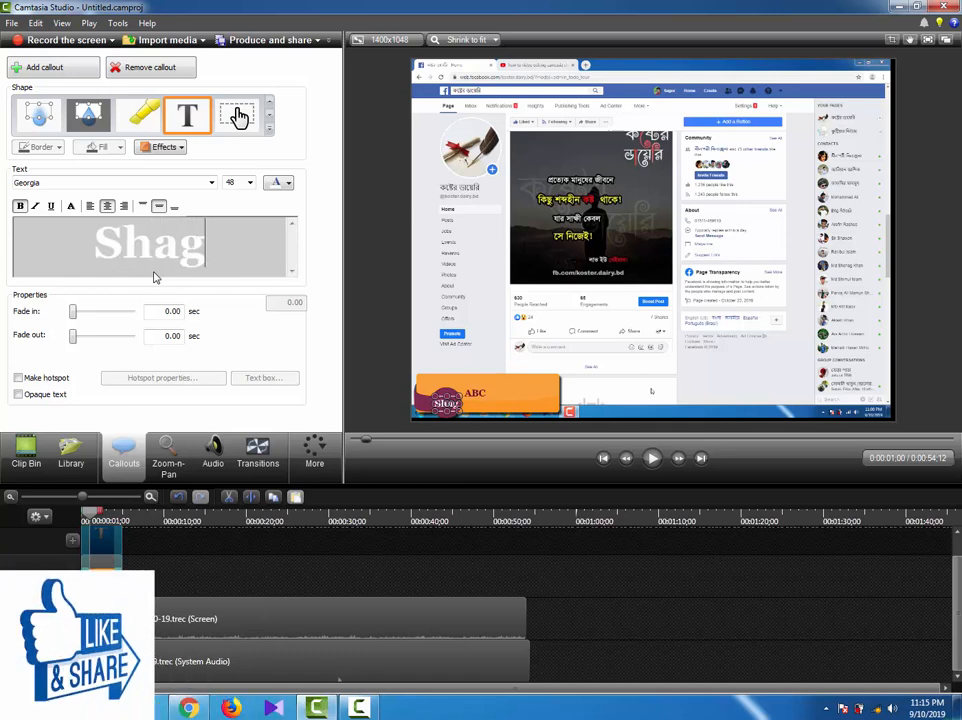
type("or T")
type("ech")
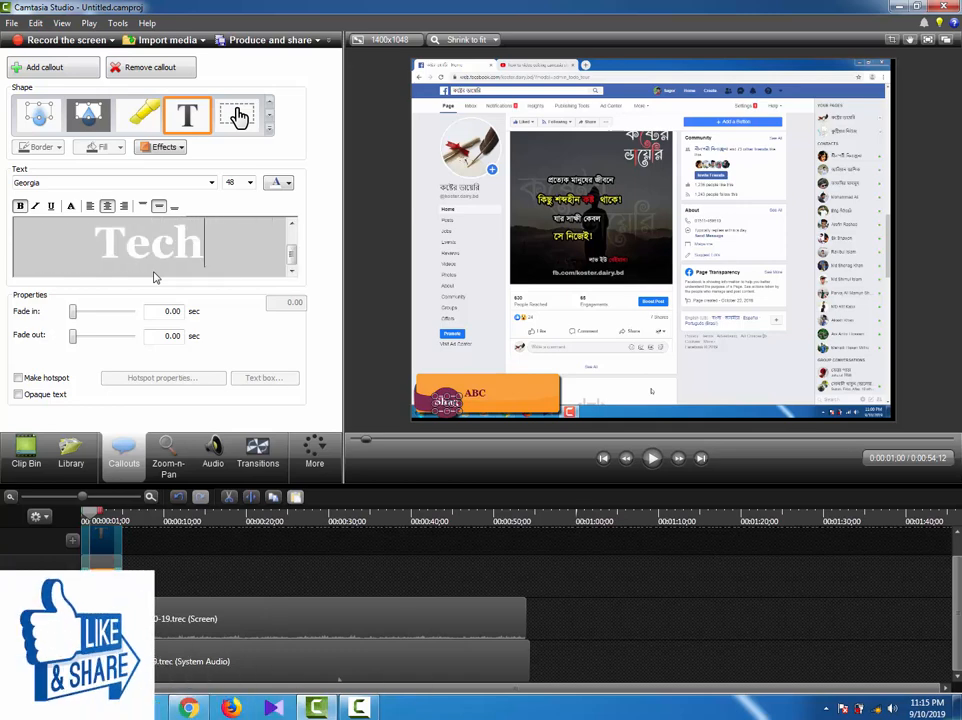
type(" Bd")
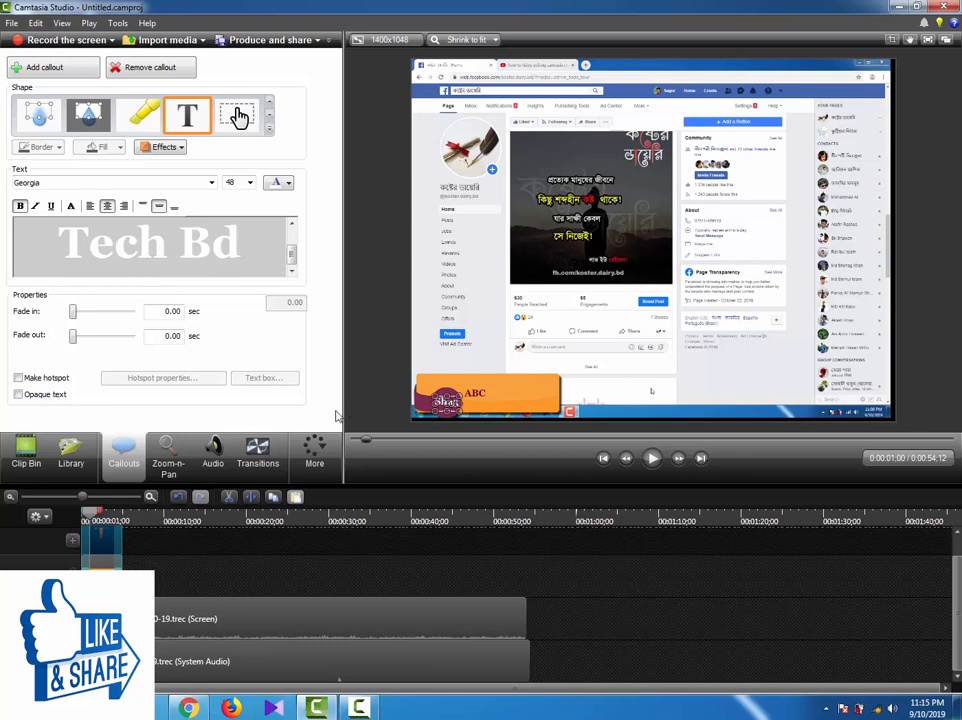
Enlarge the purple circle's text box towards the upper left so both lines of text fit.
left_click(479, 403)
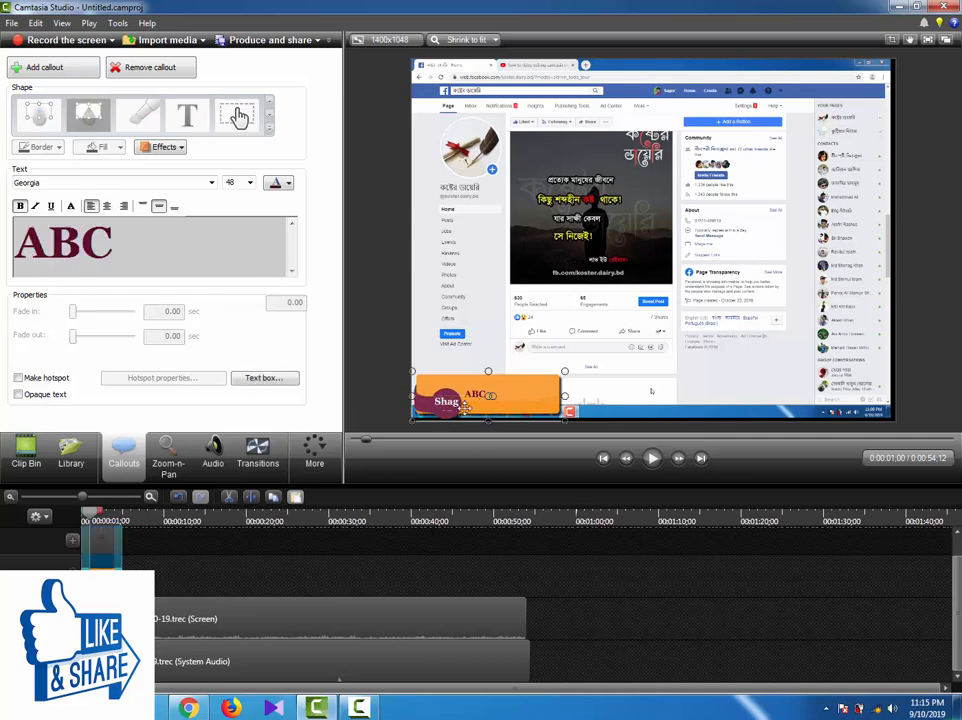
left_click(447, 400)
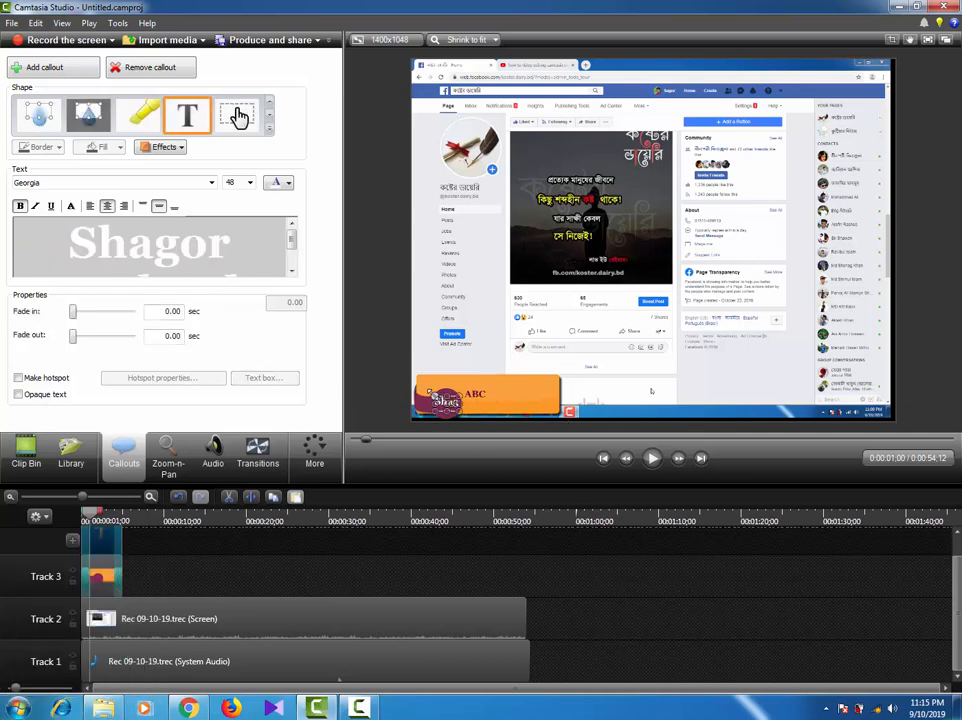
left_click_drag(430, 389, 414, 388)
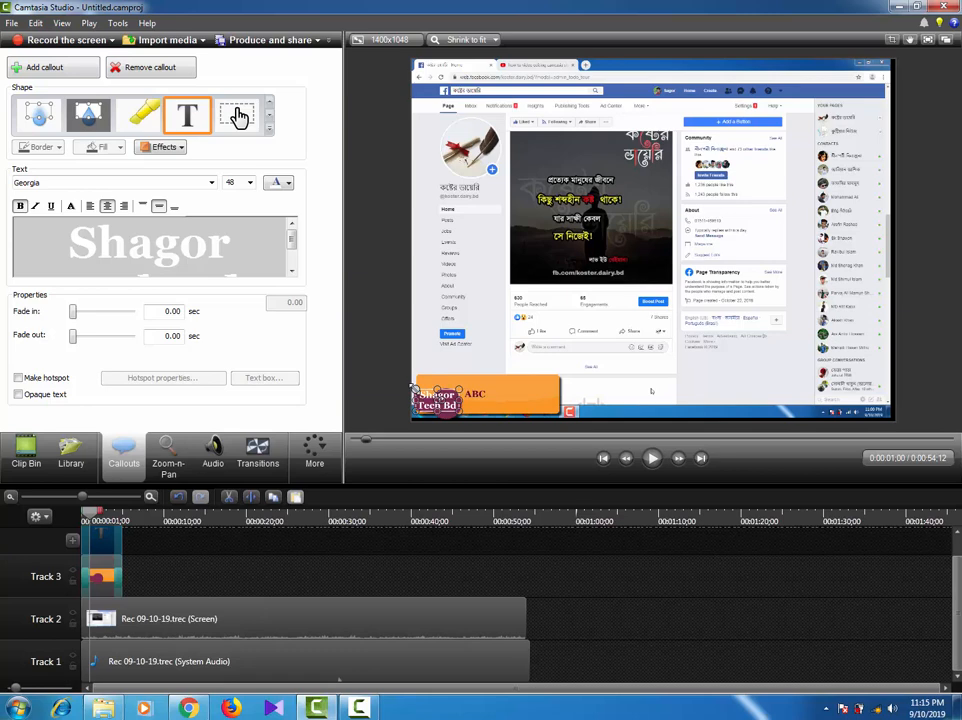
left_click(441, 583)
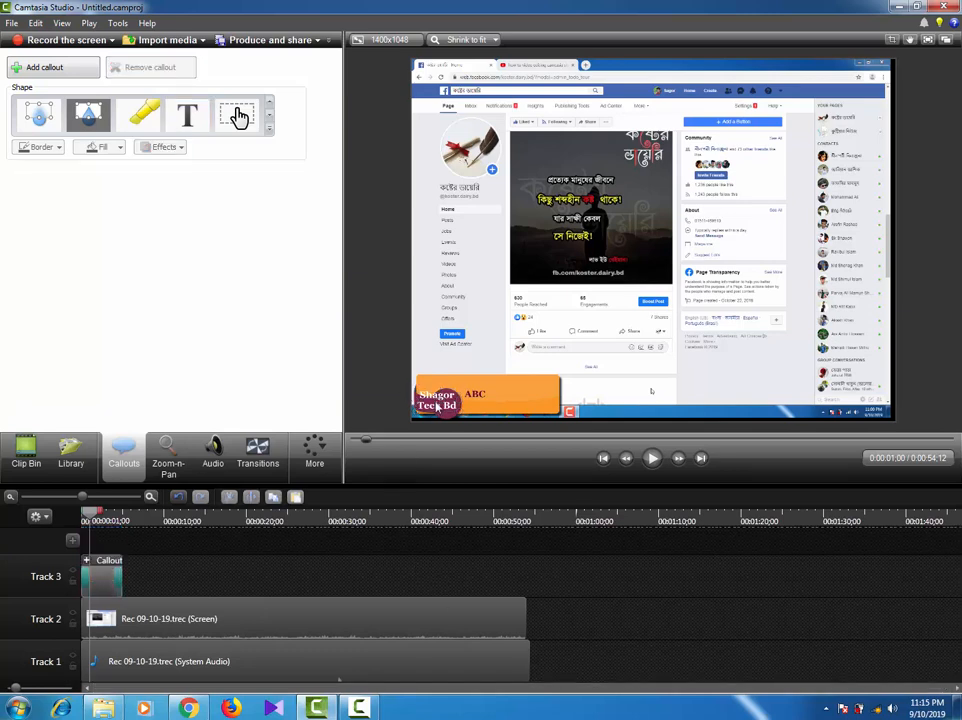
Set the font size of all the "Shagor Tech Bd" text to 36.
double_click(441, 402)
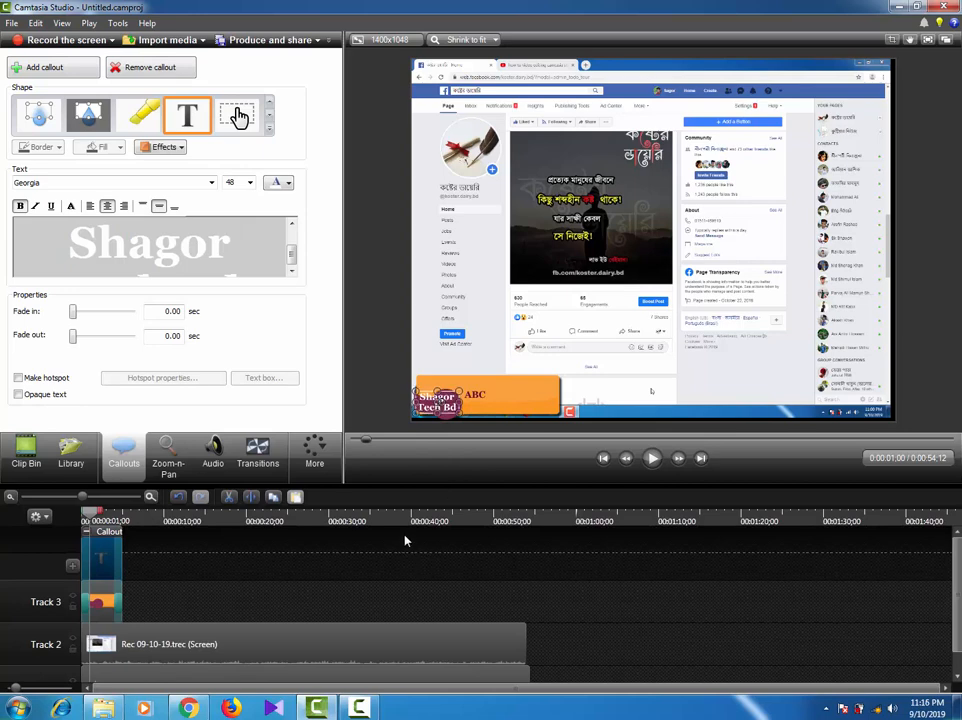
left_click(212, 256)
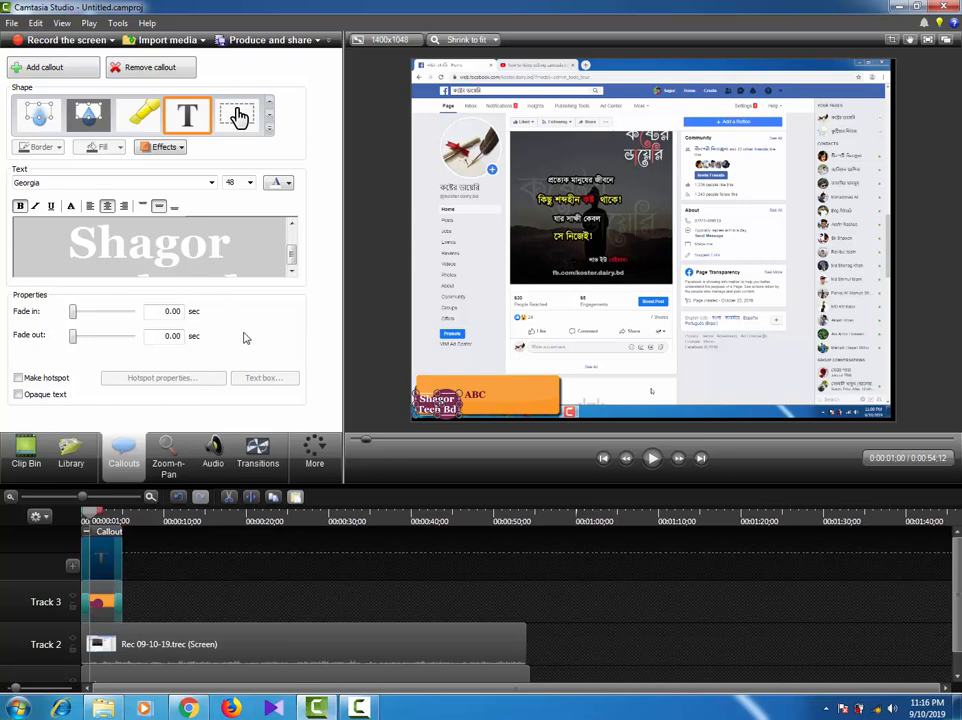
key("ctrl+a")
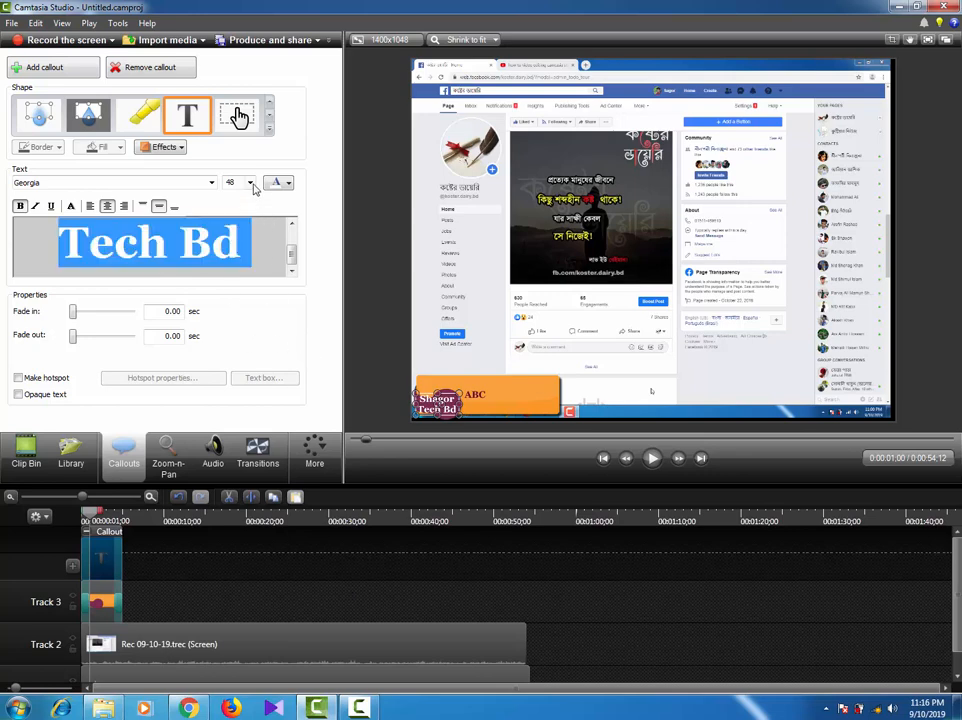
left_click(250, 182)
left_click(252, 318)
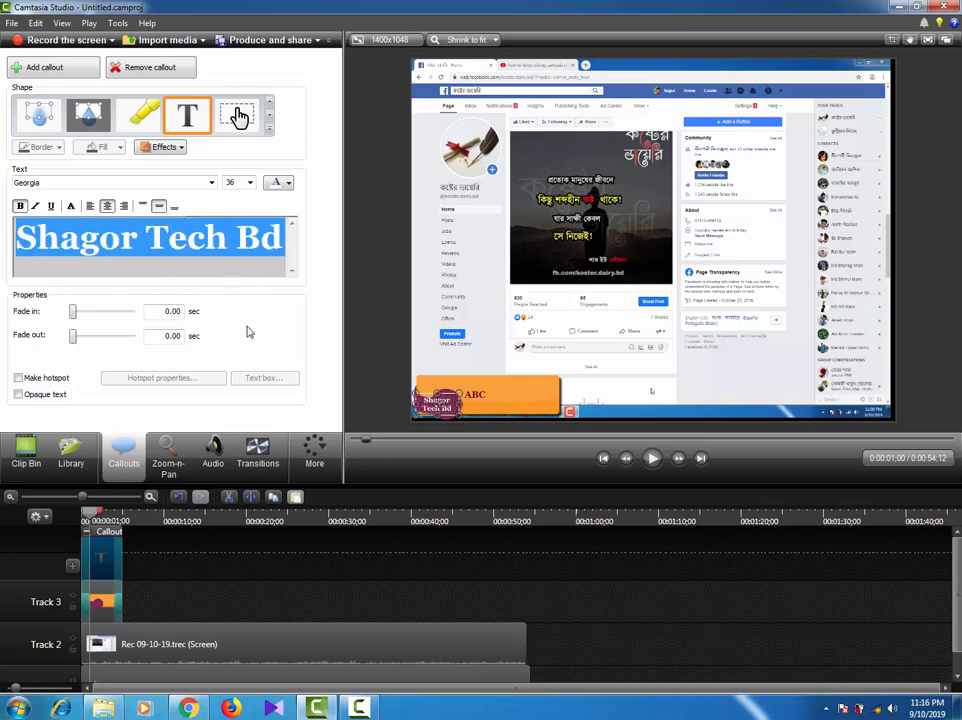
Return to the start of the timeline and play the first two seconds to check the callout's text.
left_click(458, 524)
left_click_drag(458, 524, 471, 513)
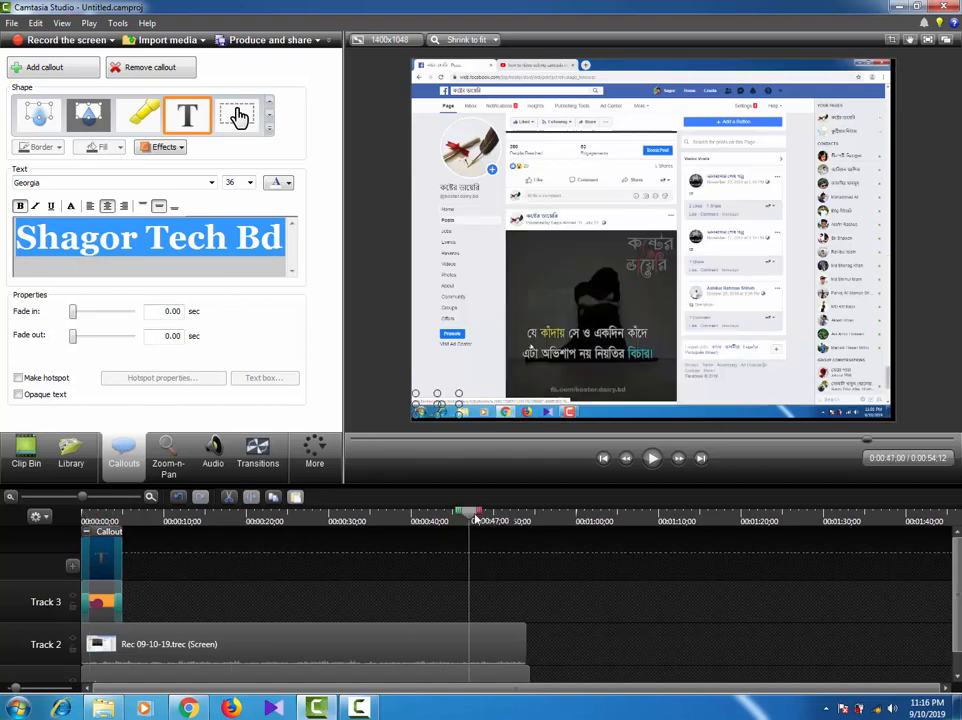
left_click(87, 516)
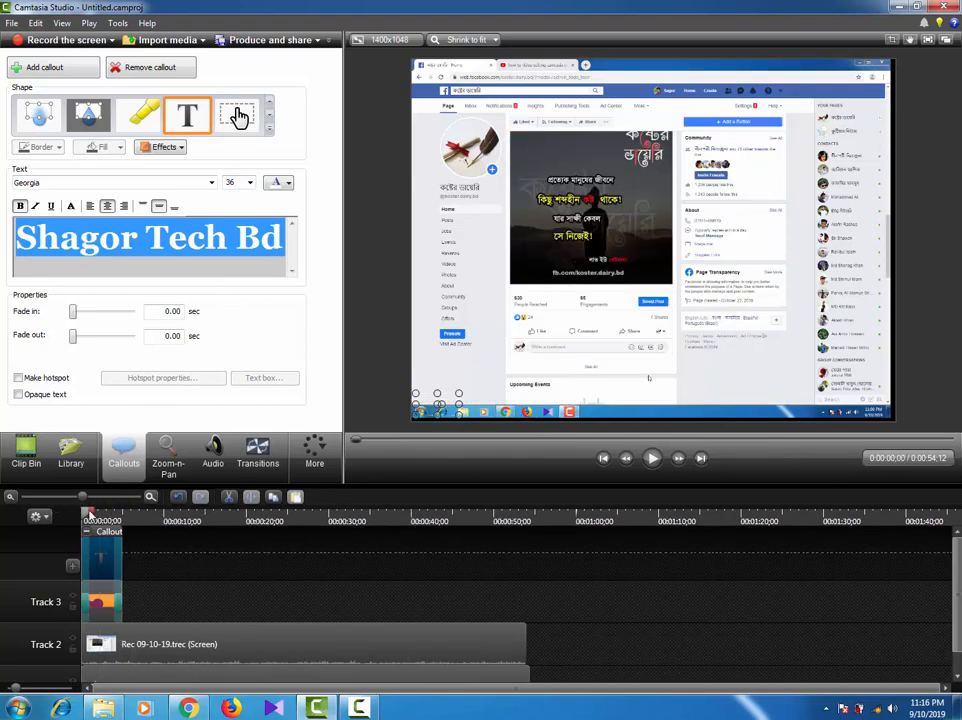
mouse_move(88, 515)
left_mouse_down()
mouse_move(102, 515)
mouse_move(84, 522)
left_mouse_up()
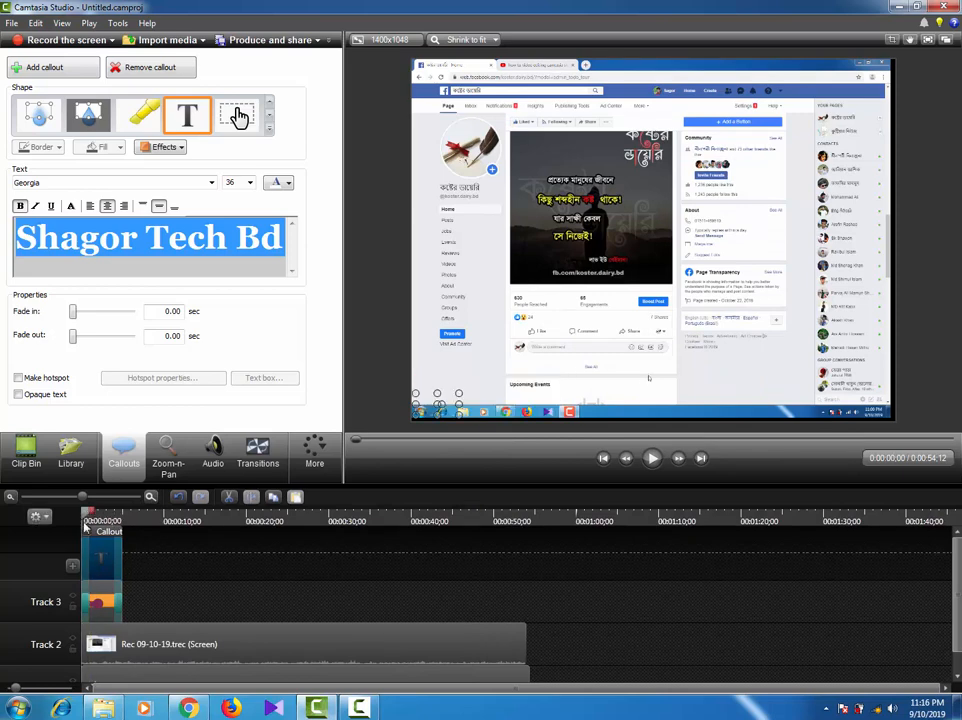
left_click(651, 462)
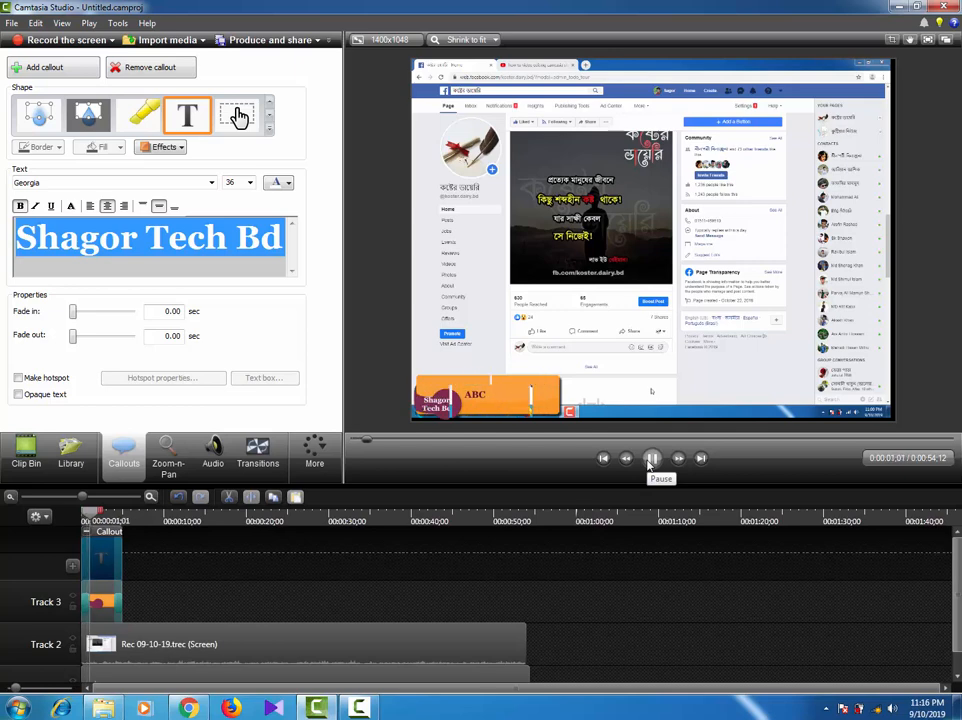
left_click(651, 459)
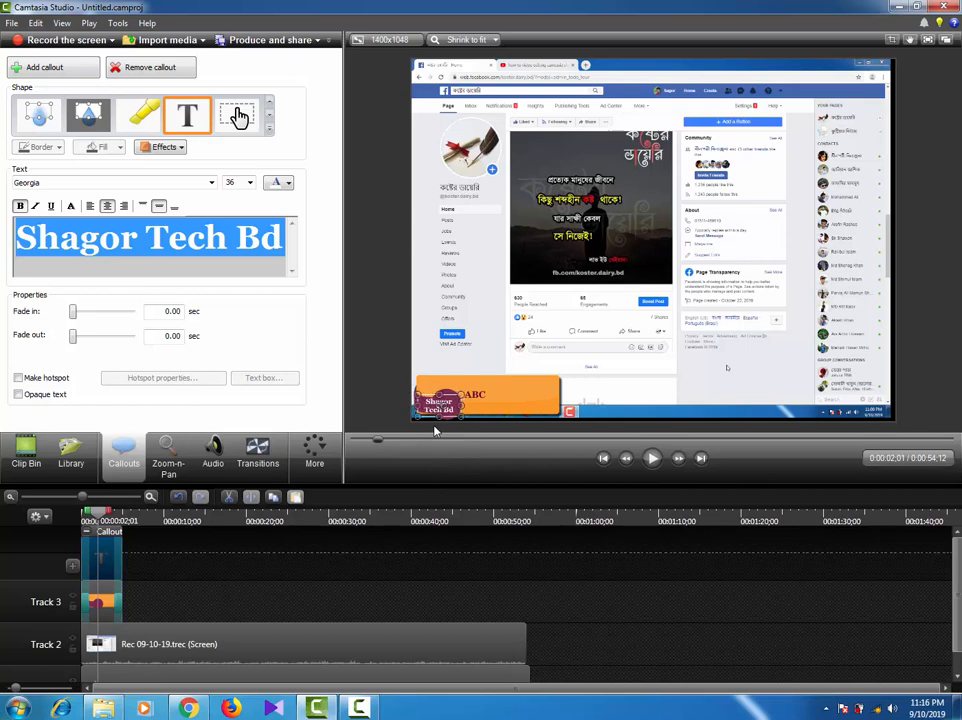
left_click(425, 588)
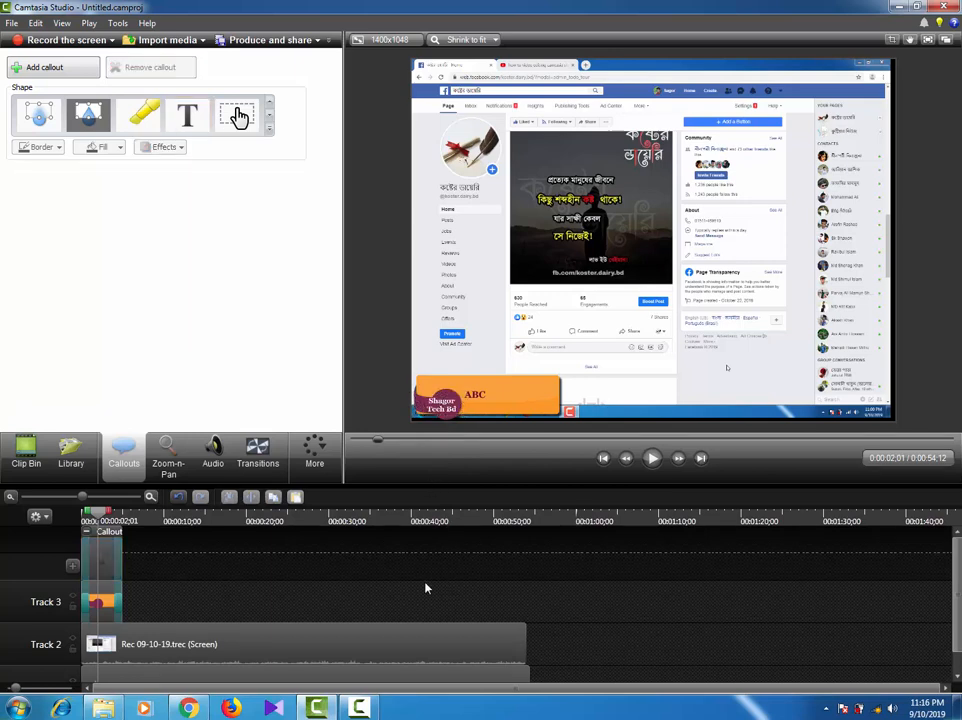
Replace the "ABC" placeholder in the callout's orange banner with "Wellcome To My Channel".
scroll(425, 588, "down", 1)
left_click(488, 395)
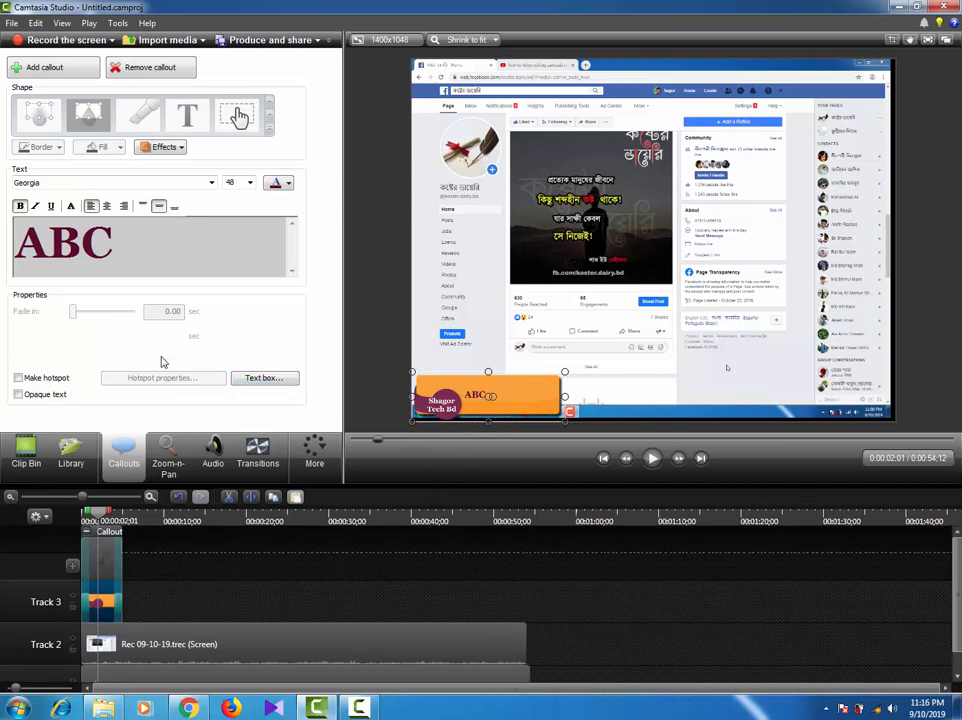
left_click_drag(150, 247, 15, 253)
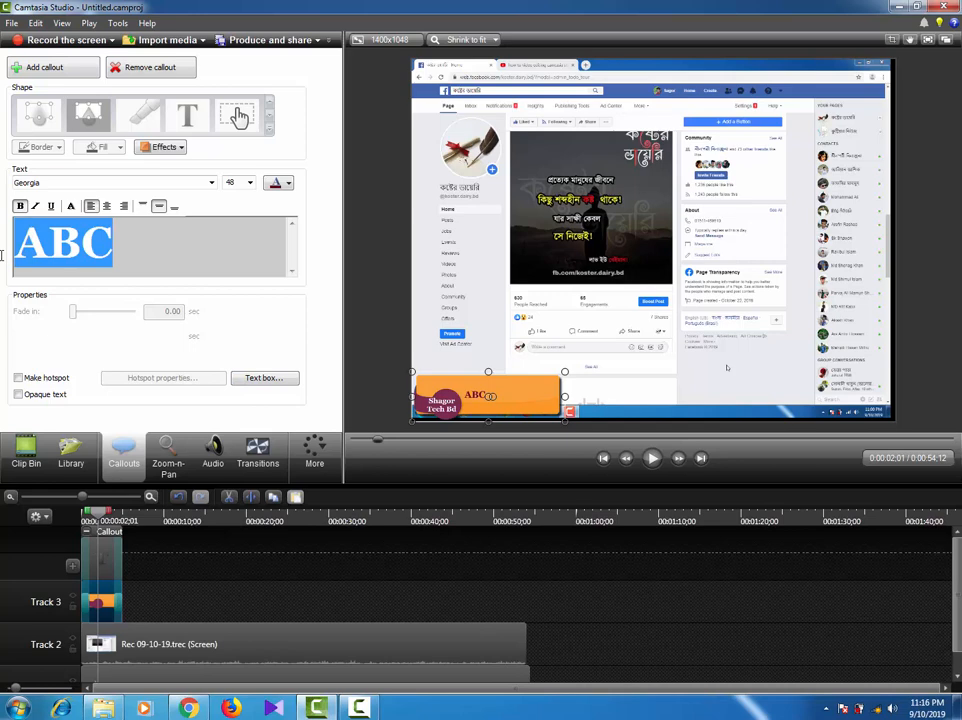
key("BackSpace")
type("We")
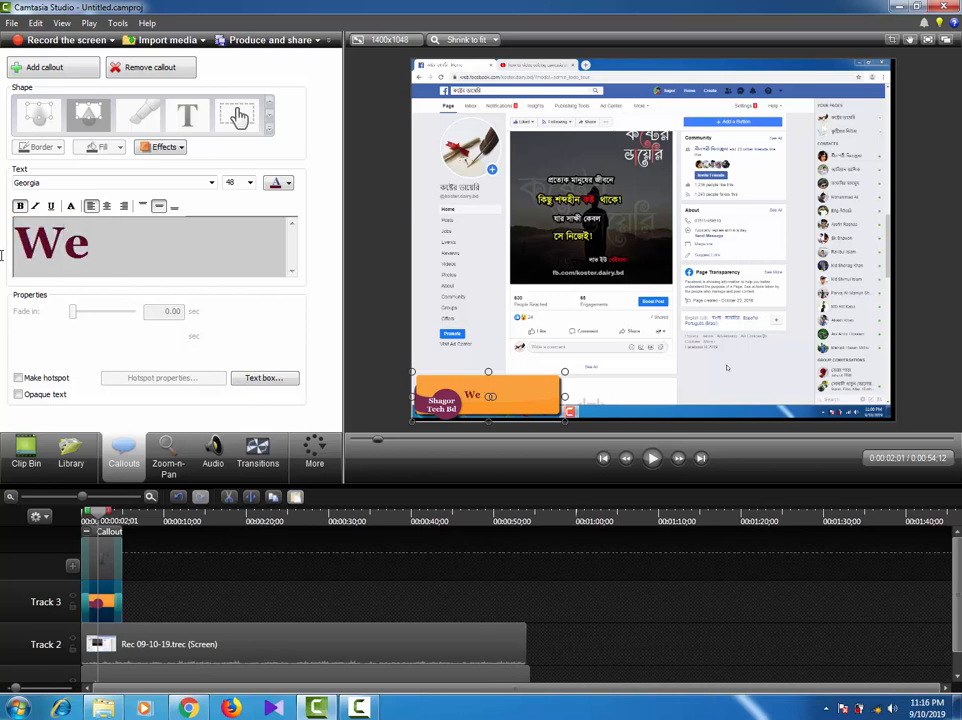
type("llcome ")
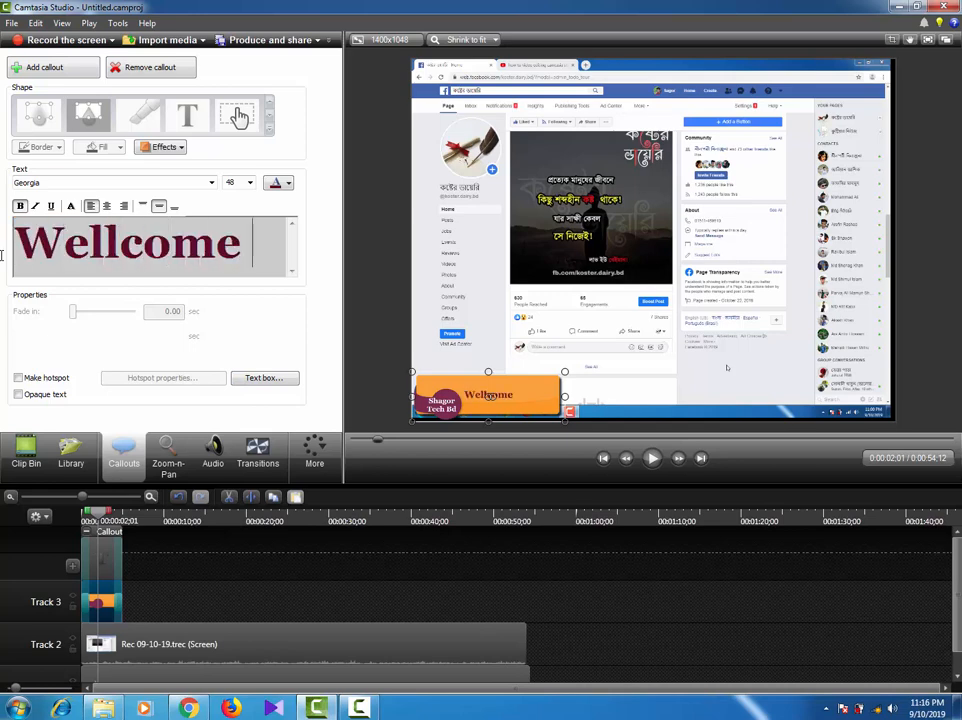
type("To My C")
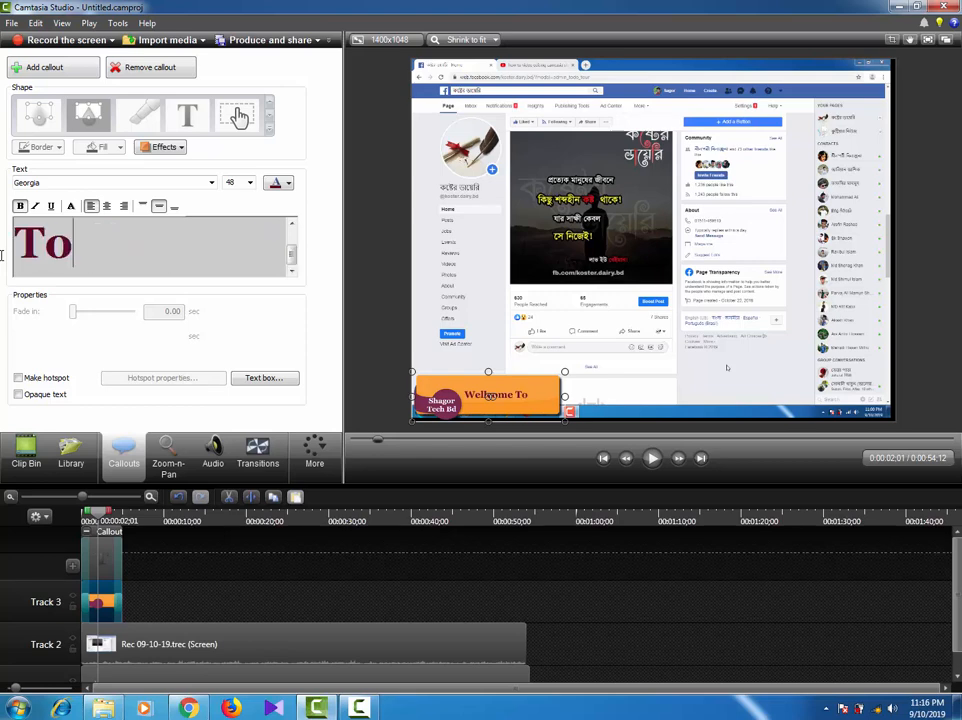
type("h")
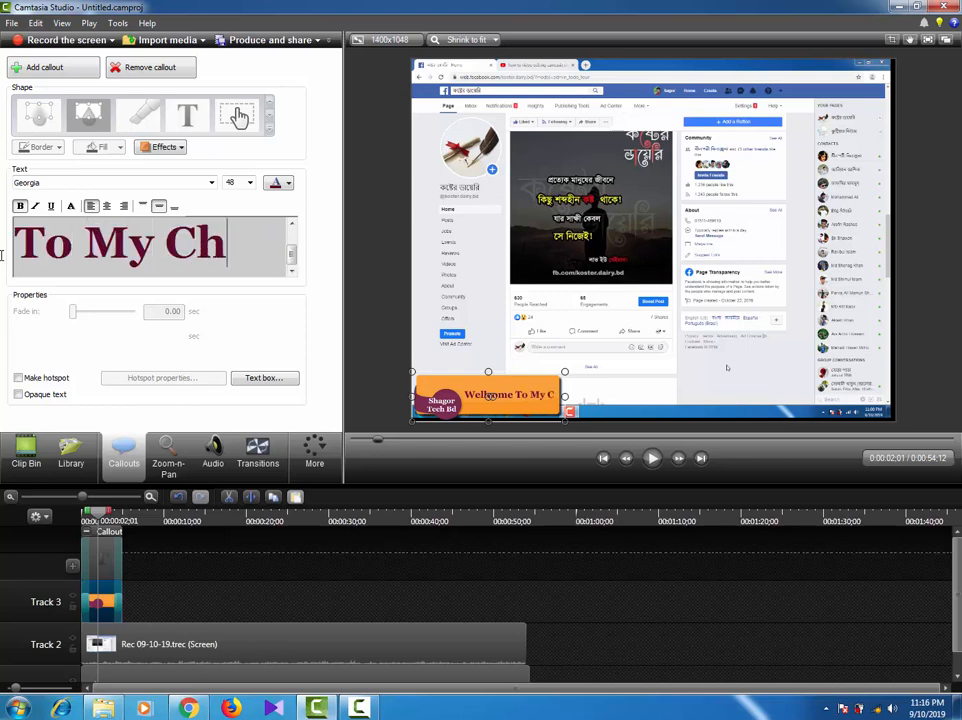
type("annel")
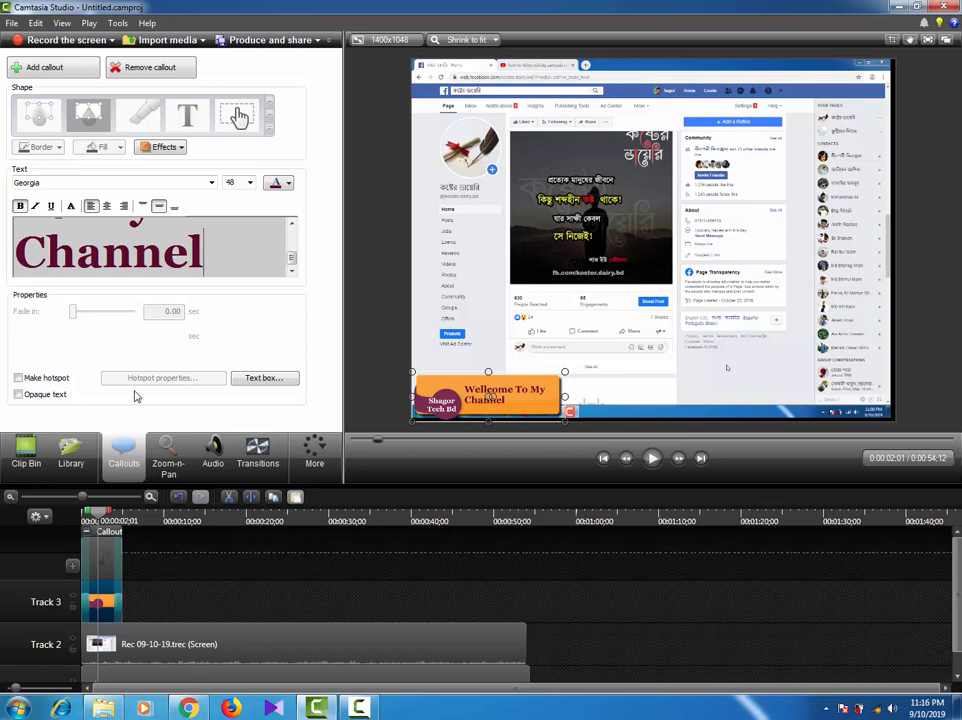
left_click(496, 575)
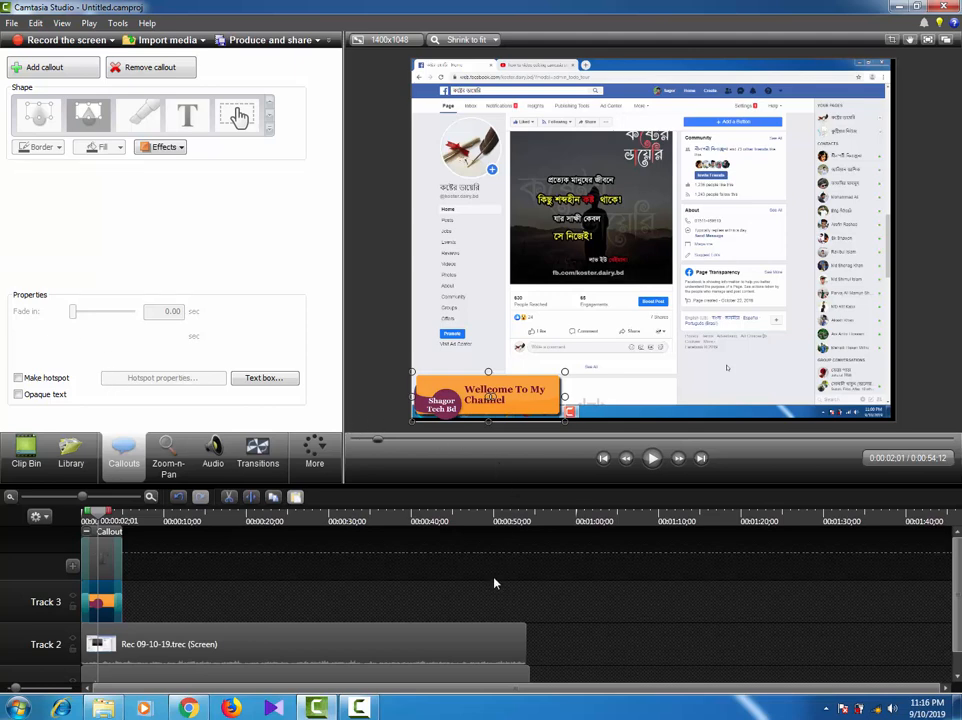
Center all of the orange banner's text both horizontally and vertically.
left_click(491, 390)
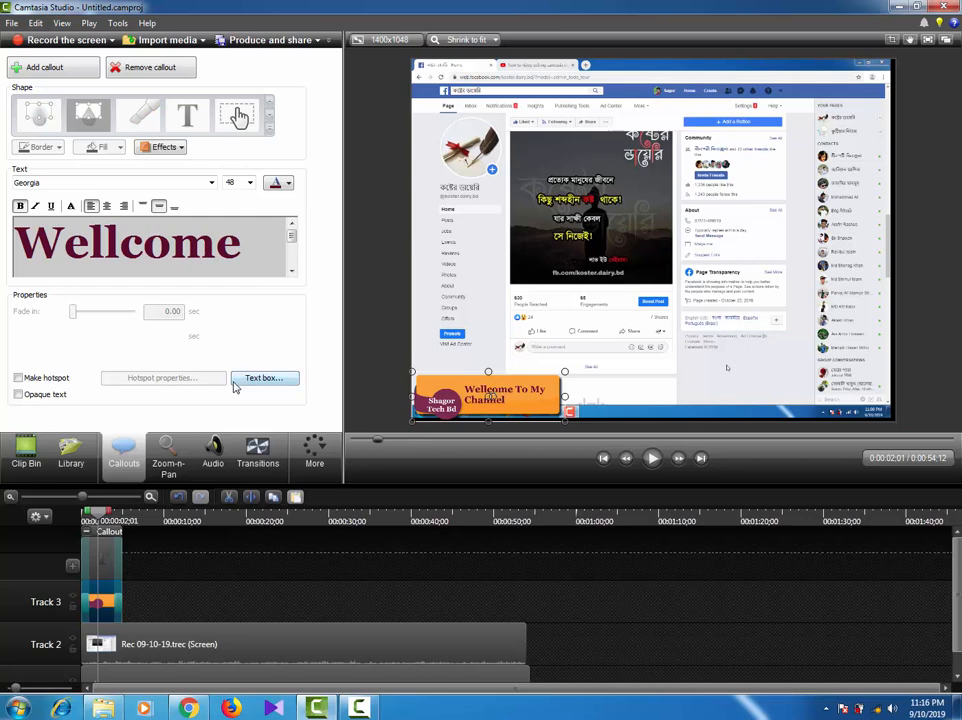
double_click(237, 257)
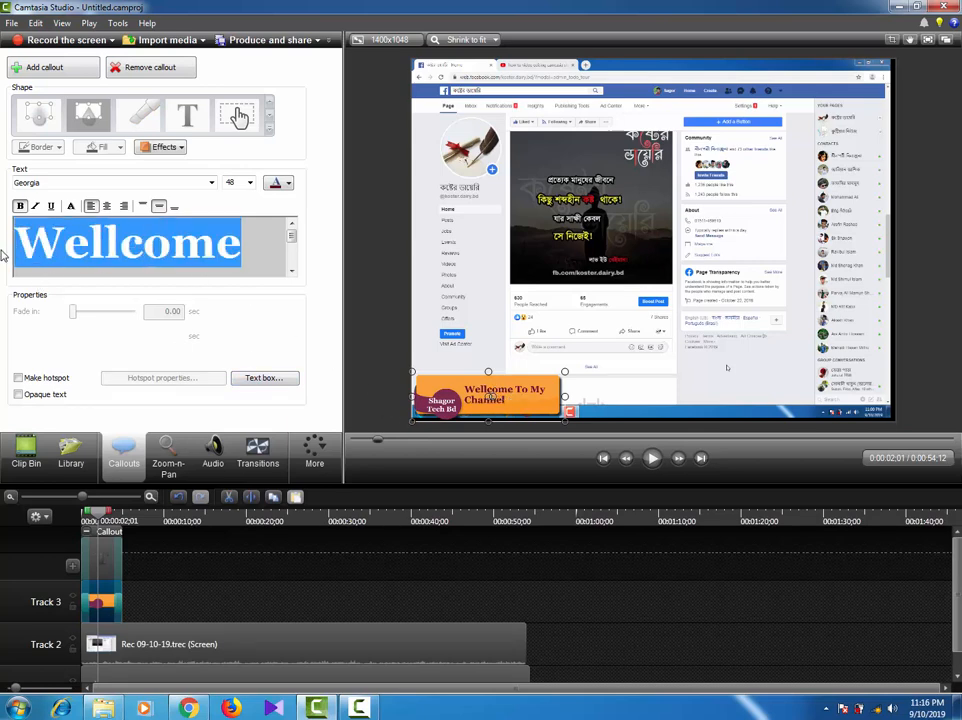
key("ctrl+a")
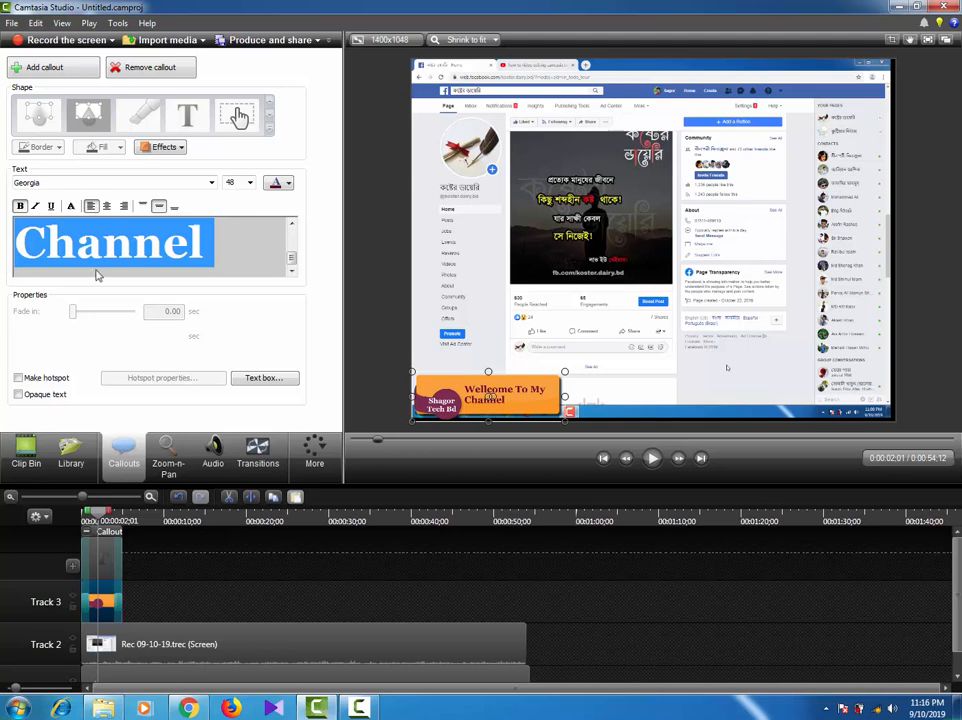
left_click(107, 207)
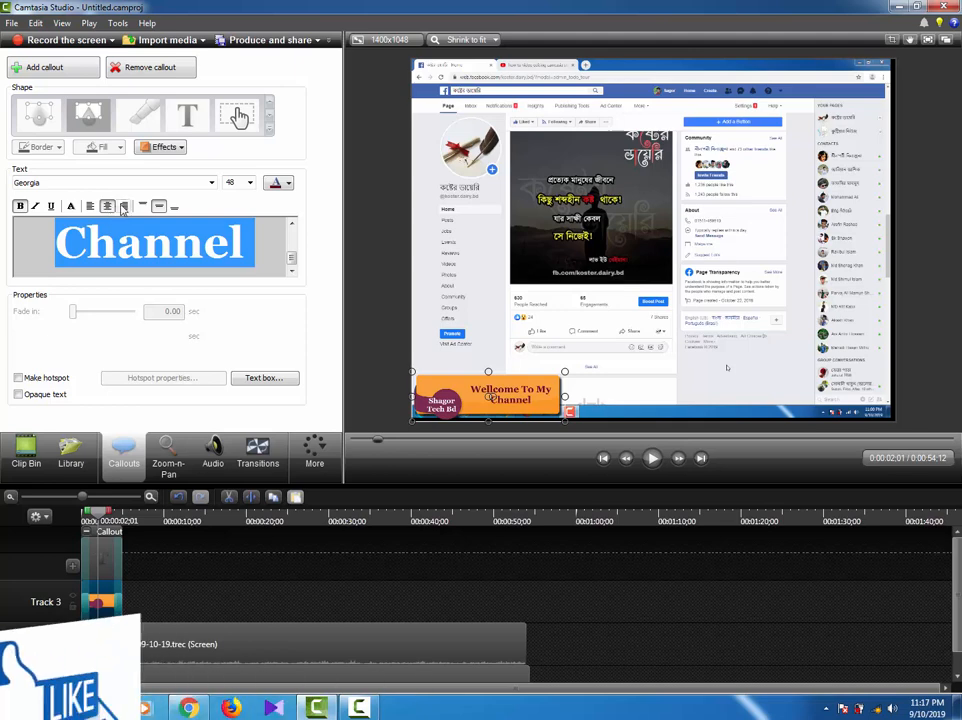
left_click(176, 208)
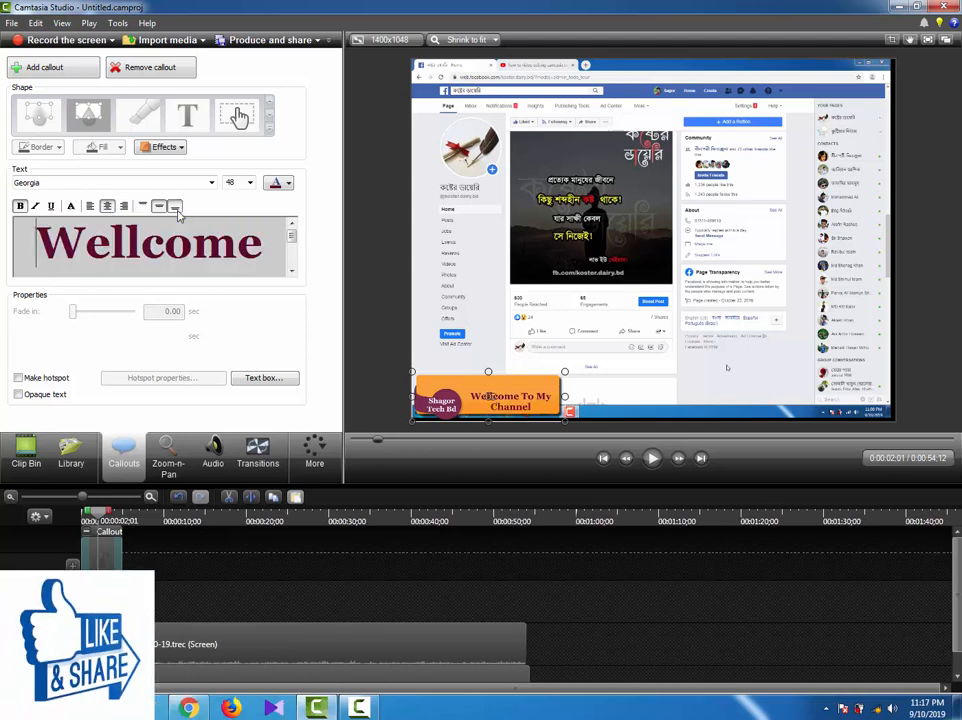
left_click(143, 207)
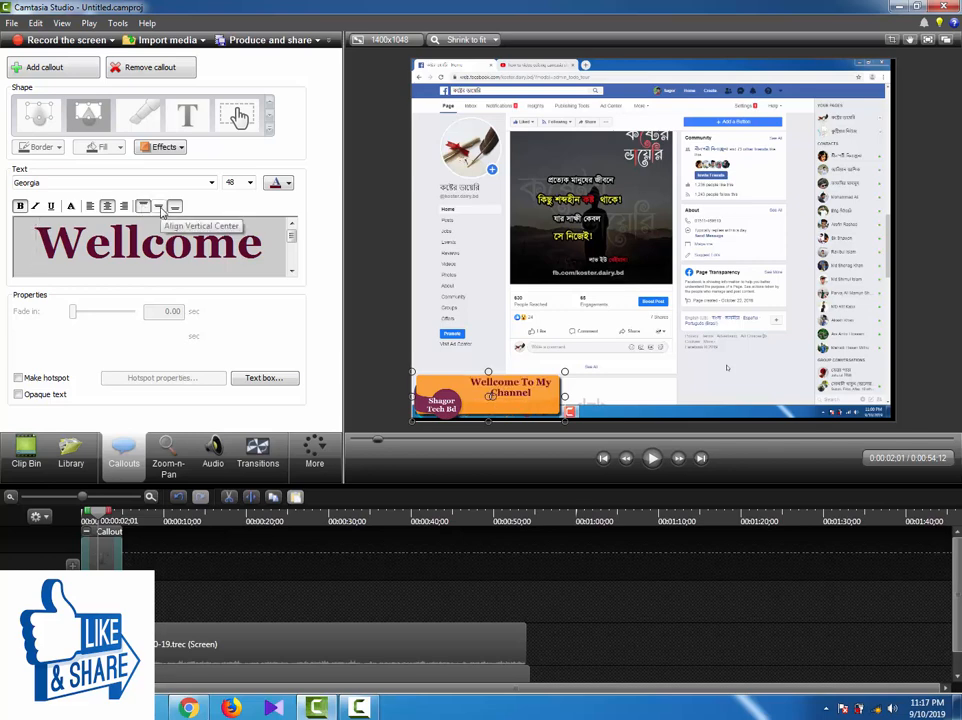
left_click(160, 207)
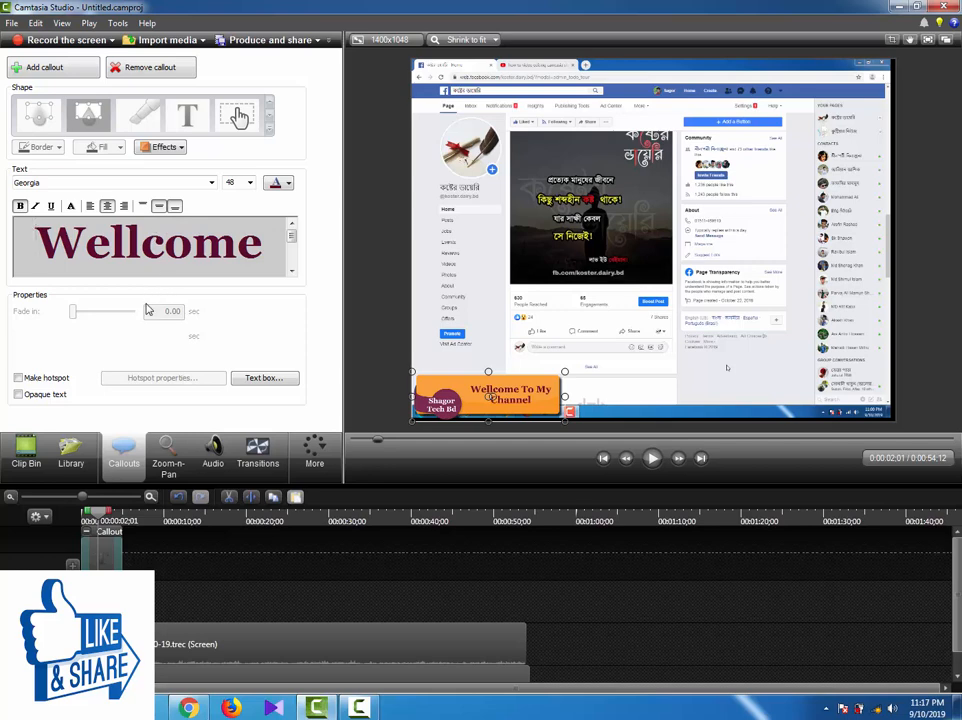
Return to the start of the timeline and play nearly two seconds to check the centered banner text.
left_click_drag(99, 517, 28, 522)
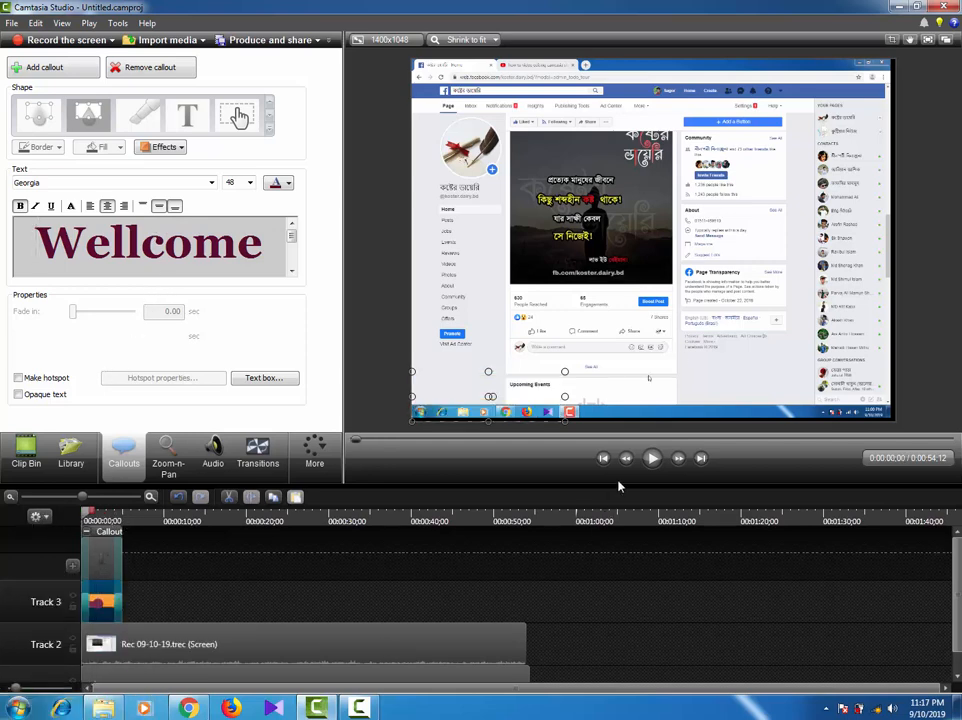
left_click(652, 458)
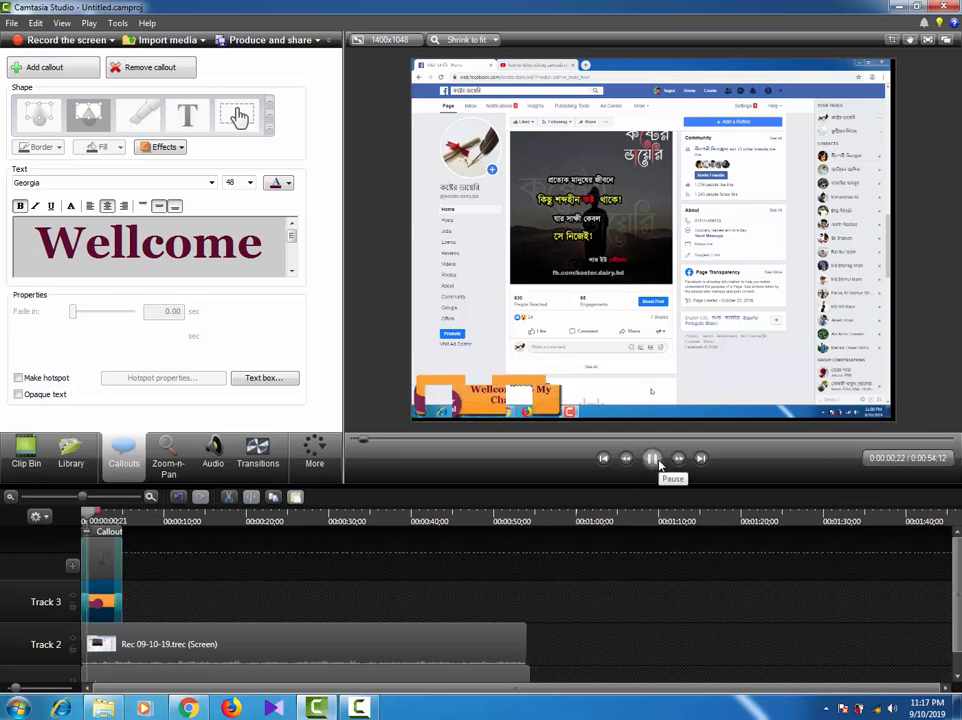
left_click(92, 595)
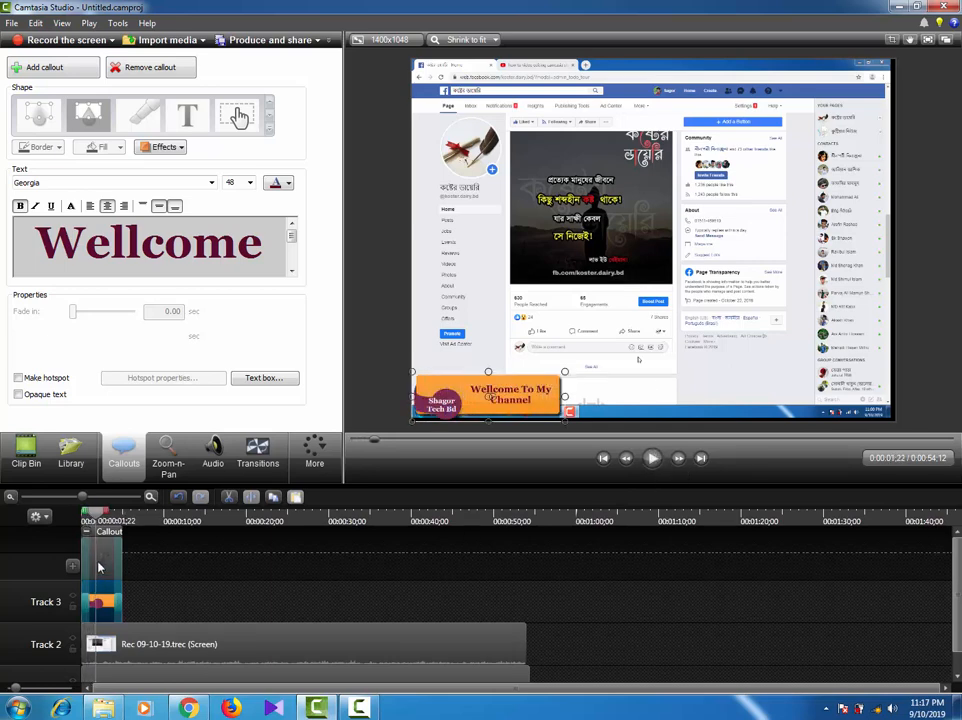
left_click(99, 567)
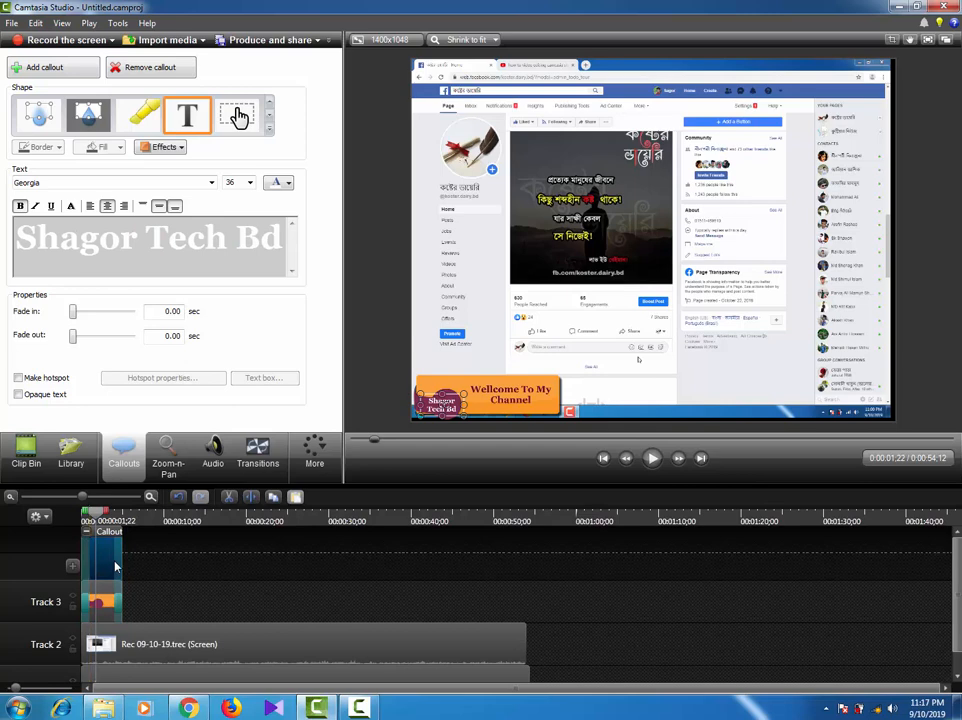
Collapse the callout group and shift it about one second later on Track 3.
left_click_drag(99, 517, 22, 522)
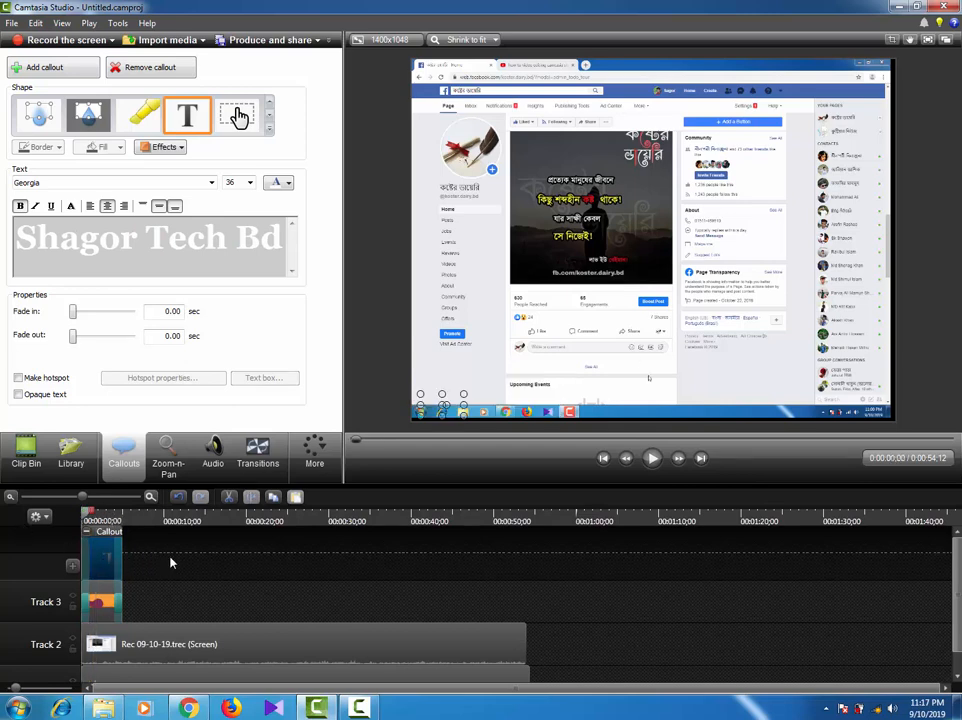
left_click_drag(170, 558, 64, 640)
key("Delete")
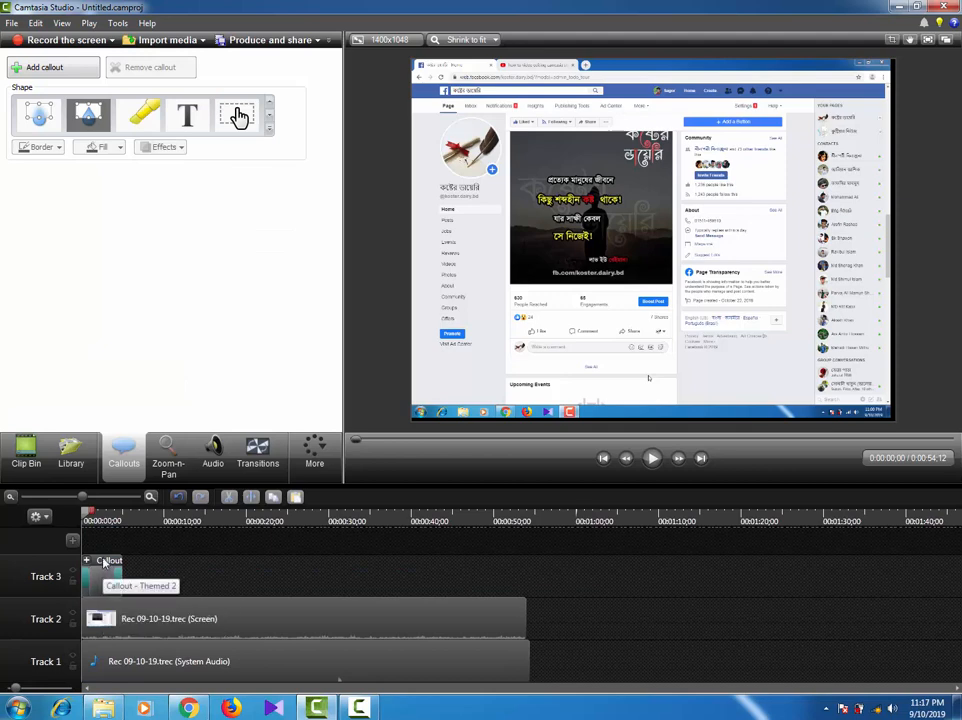
left_click_drag(100, 580, 111, 582)
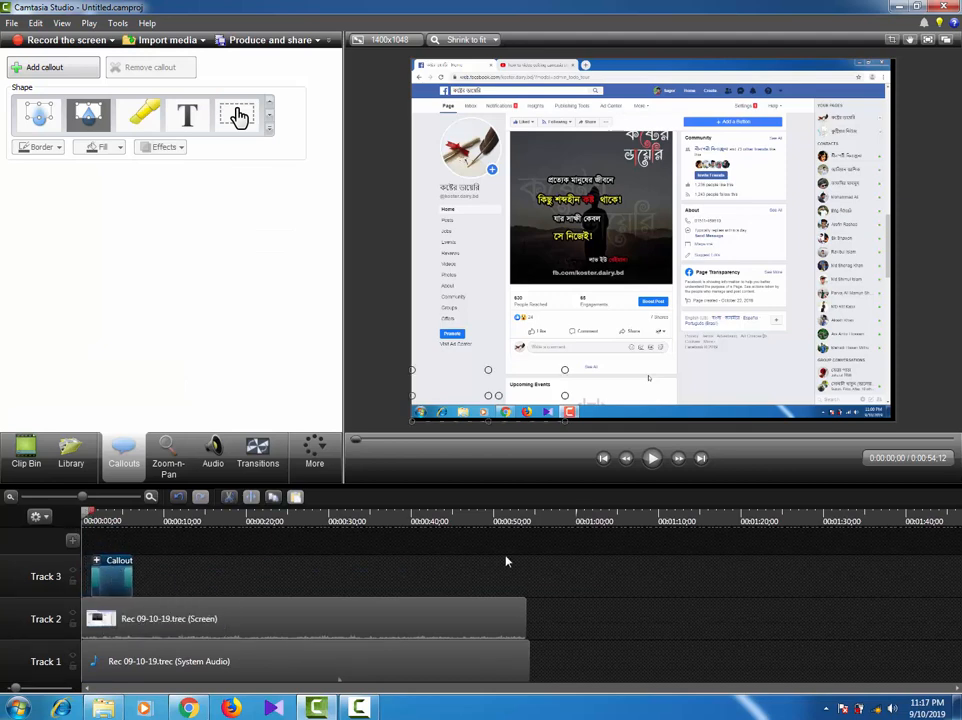
left_click(359, 708)
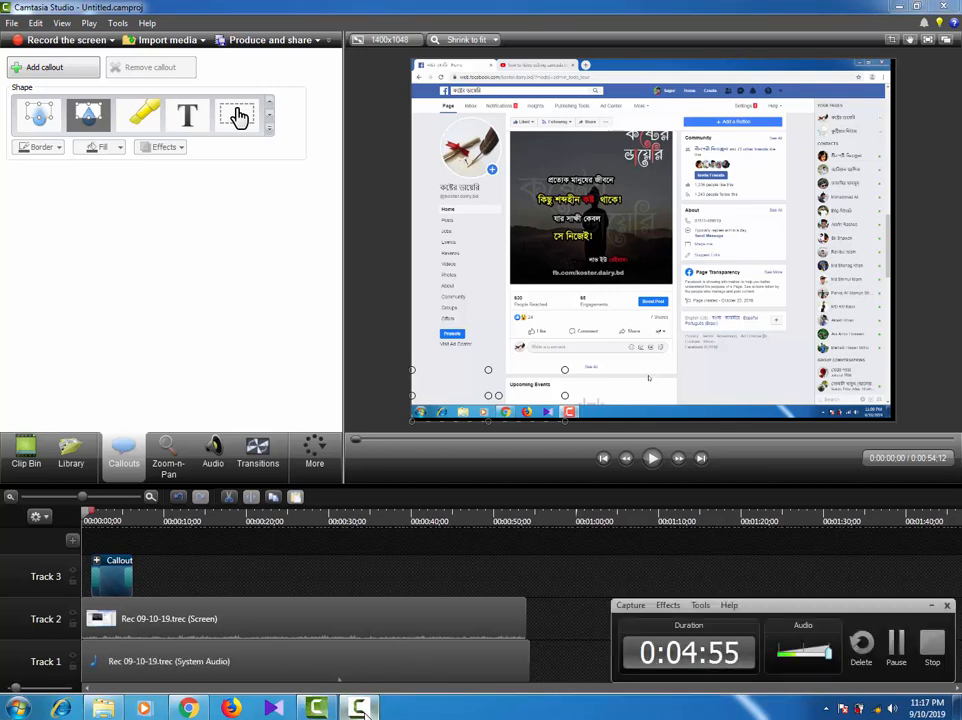
left_click(359, 708)
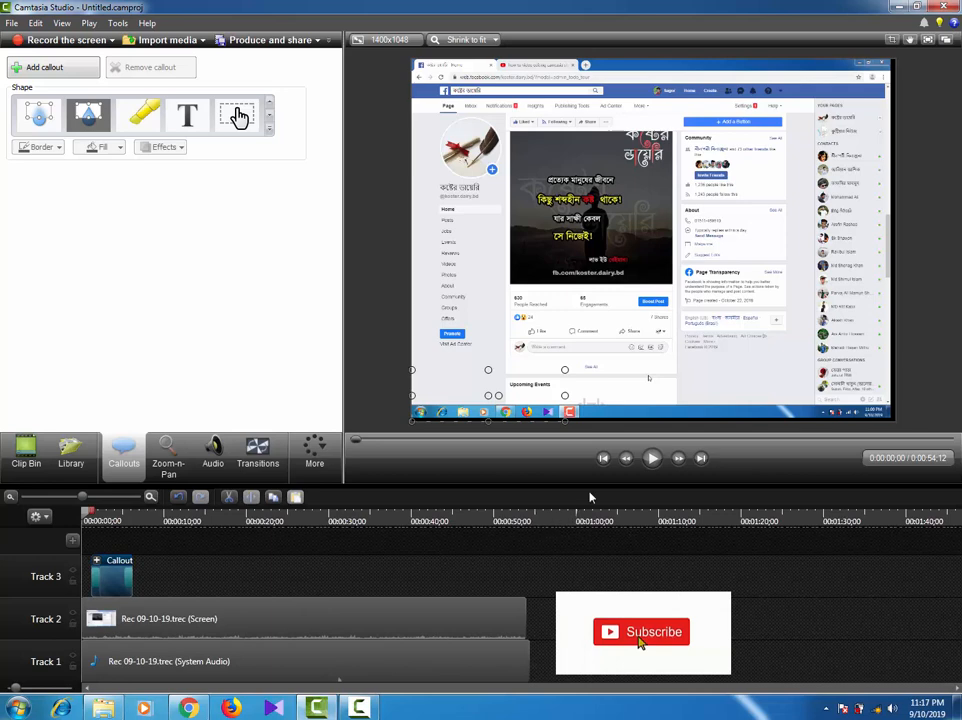
Preview the shifted callout twice from the start of the timeline, pausing the second playback at about six seconds.
left_click(652, 458)
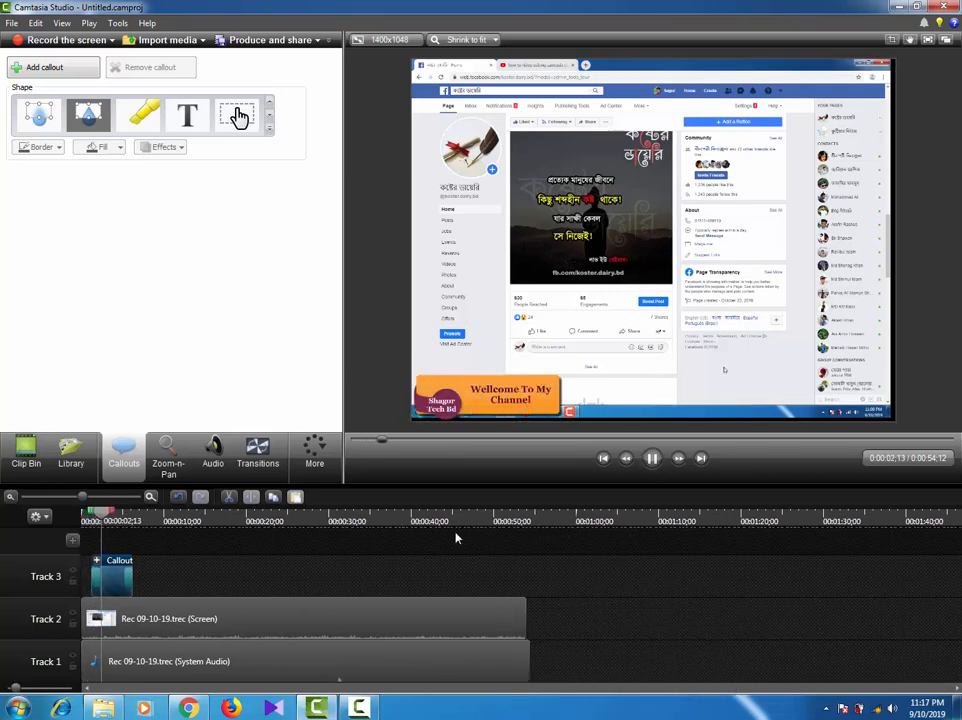
left_click(358, 707)
left_click(200, 521)
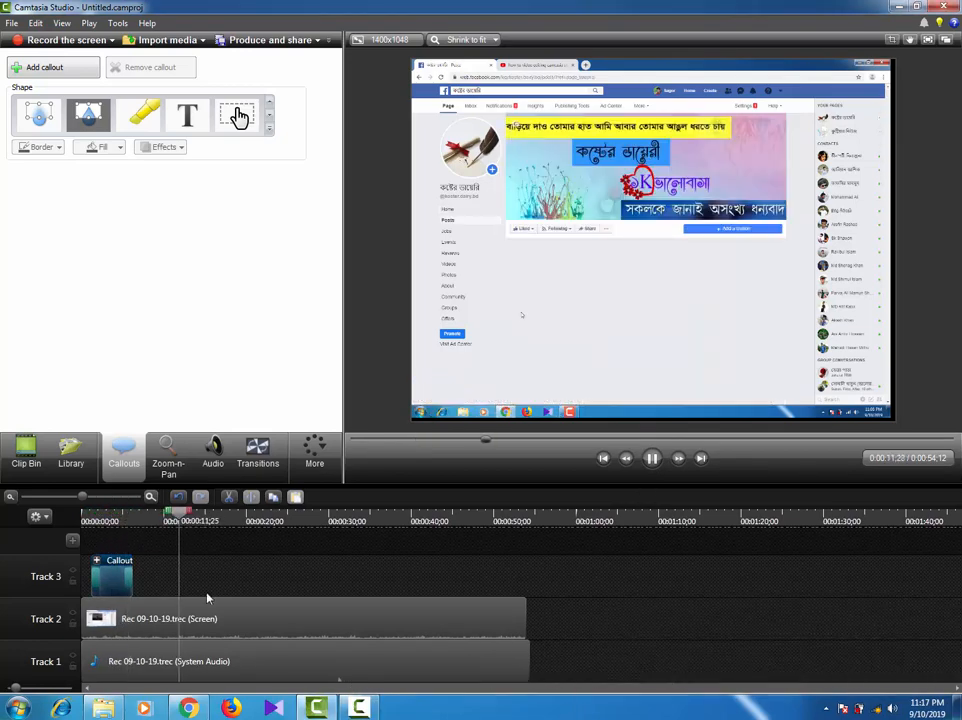
left_click_drag(200, 521, 52, 544)
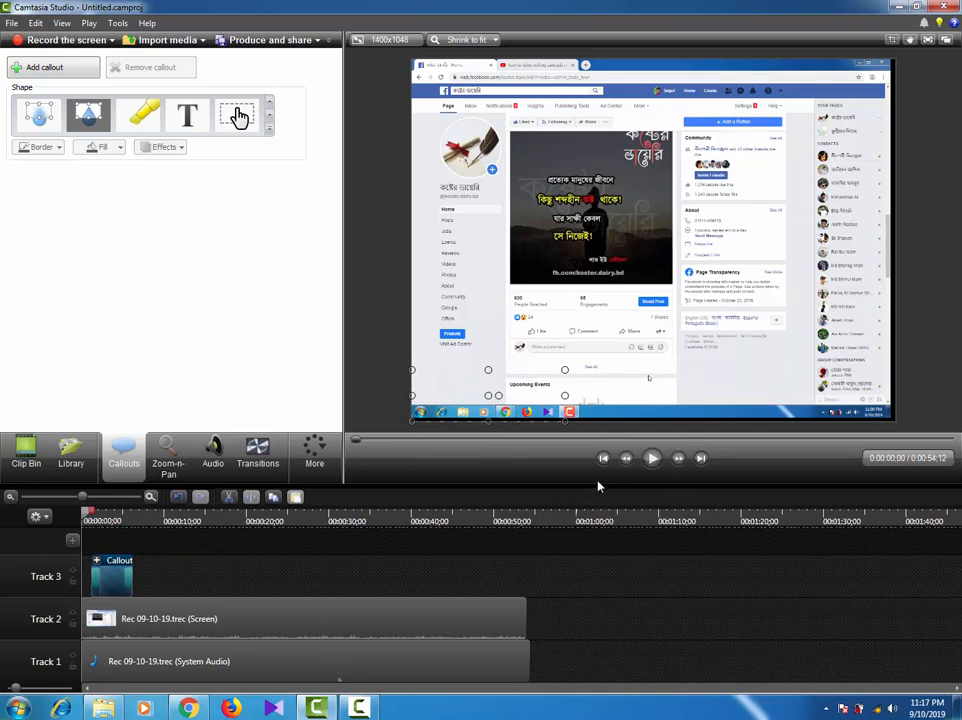
left_click(651, 458)
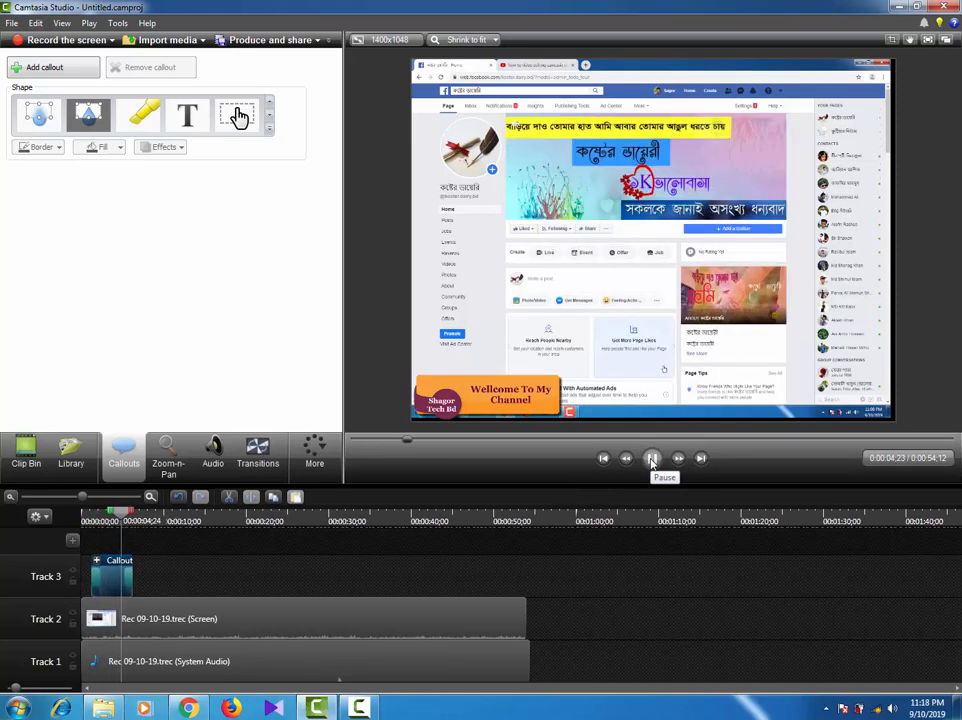
left_click(651, 459)
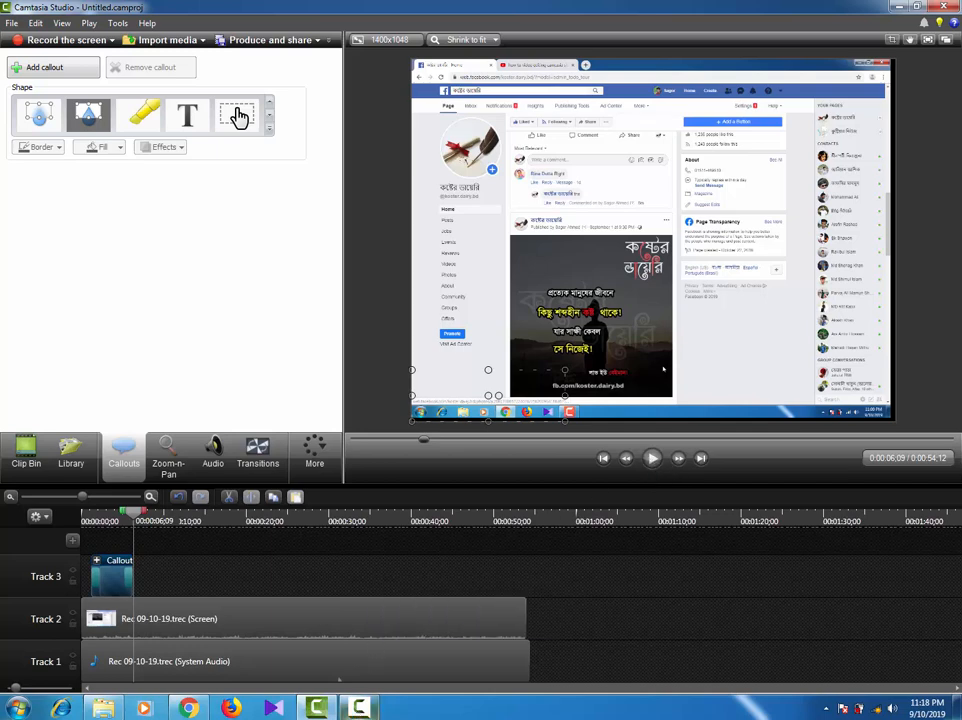
key("F9")
key("F9")
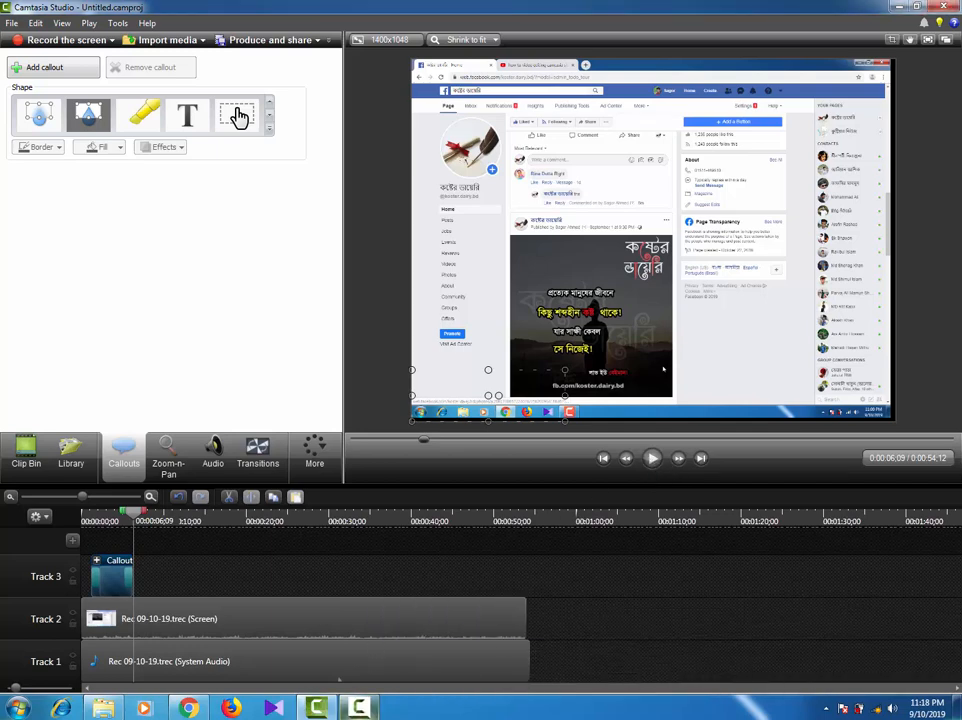